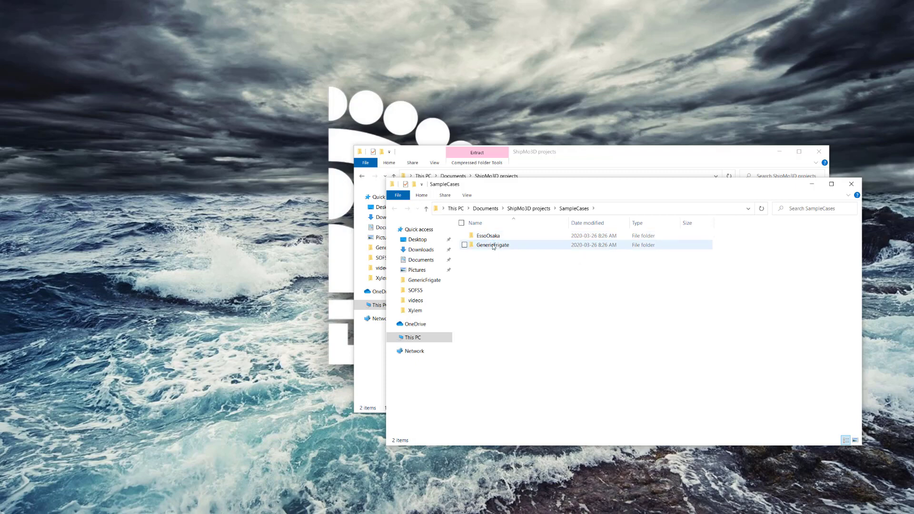
- Open the project file genFrig3.s3p from the GenericFrigate sample case folder and accept the directory update and missing data file notices
{"action": "left_click", "coordinate": [851, 185]}
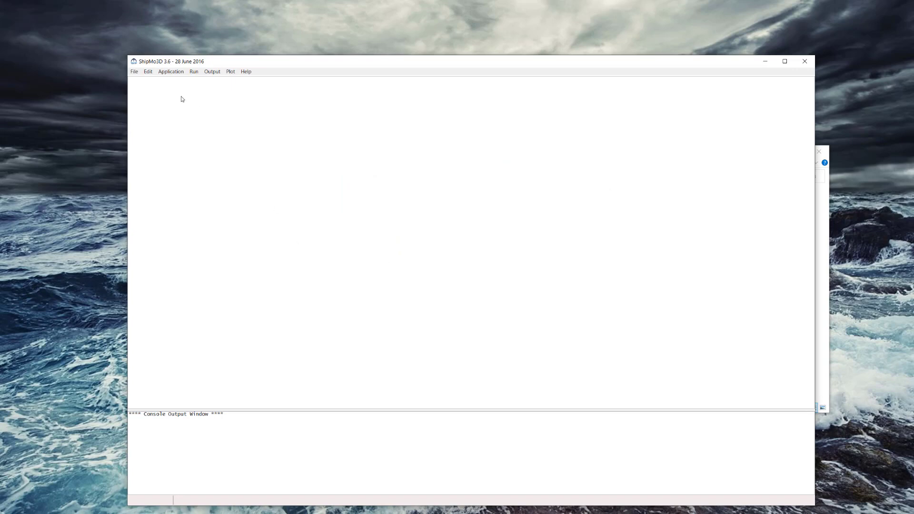
{"action": "left_click", "coordinate": [134, 71]}
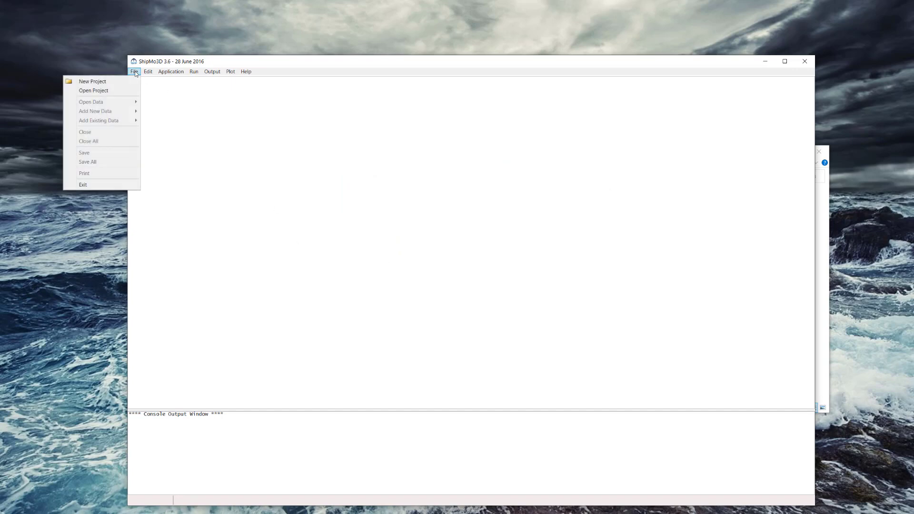
{"action": "left_click", "coordinate": [116, 91]}
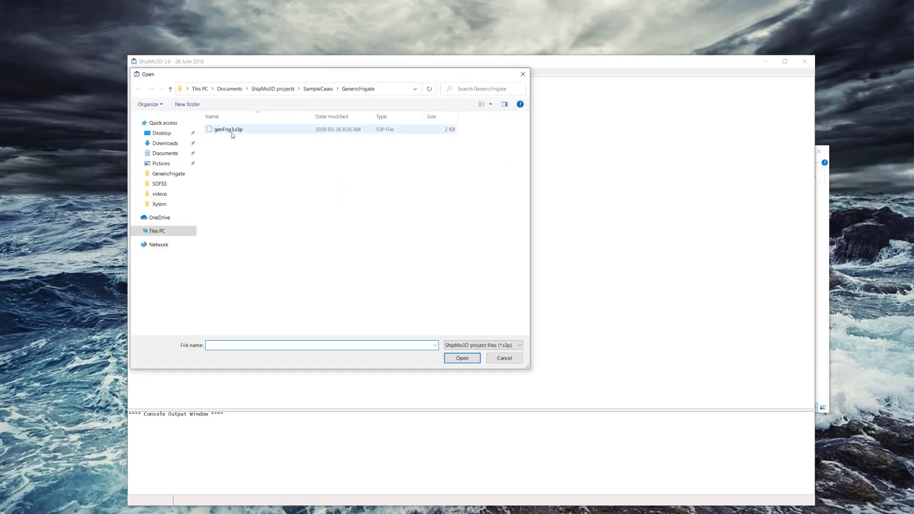
{"action": "left_click", "coordinate": [232, 135]}
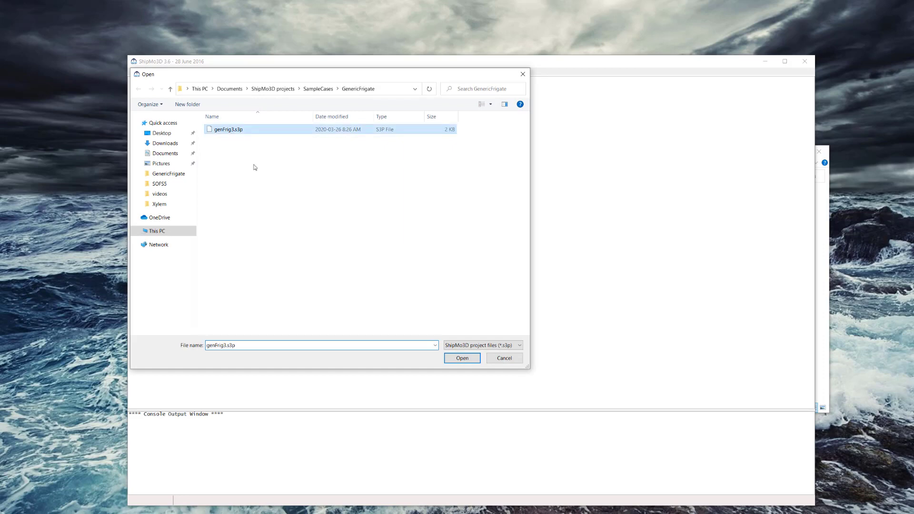
{"action": "left_click", "coordinate": [461, 362]}
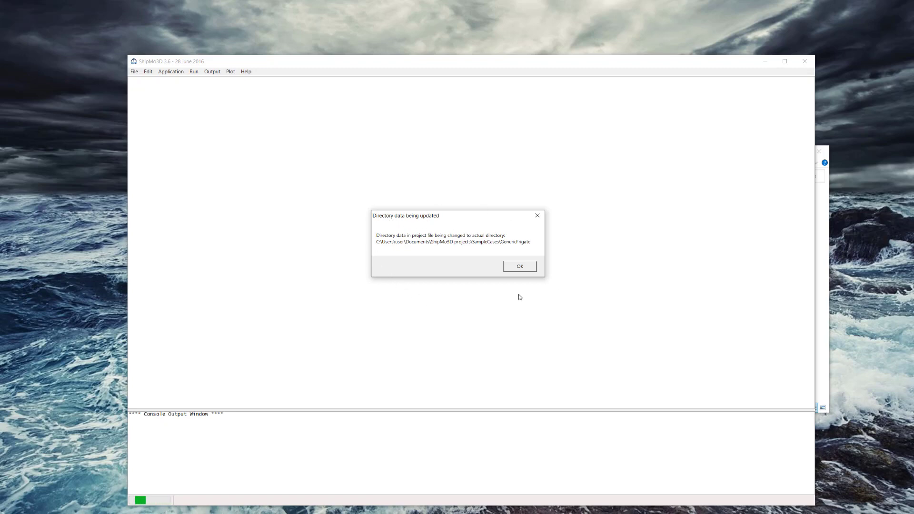
{"action": "left_click", "coordinate": [529, 270]}
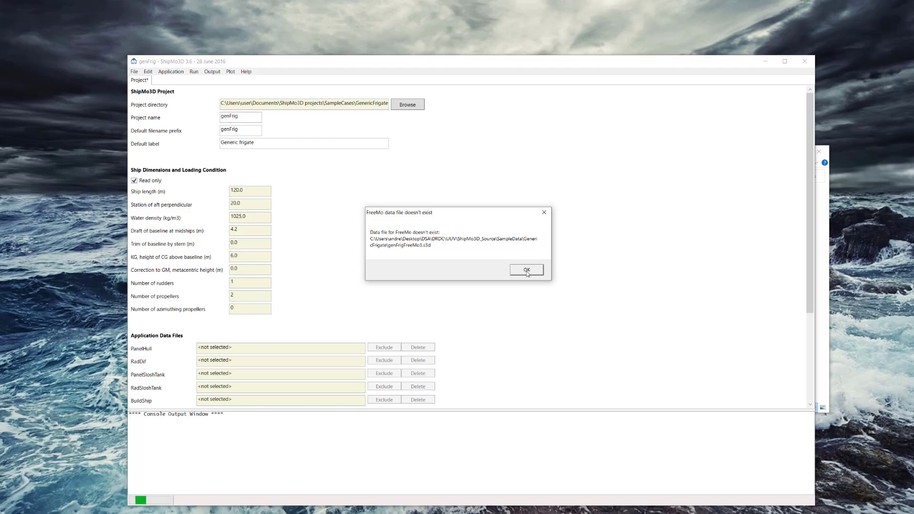
{"action": "left_click", "coordinate": [526, 271]}
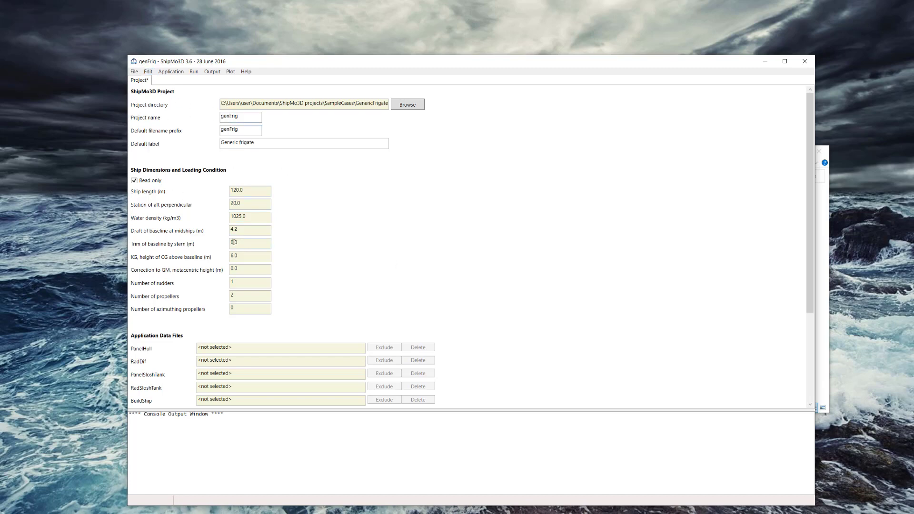
- Add the existing PanelHull data file genFrigPanelHull3.s3d to the project and accept its directory update
{"action": "scroll", "coordinate": [241, 242], "scroll_direction": "down", "scroll_amount": 1}
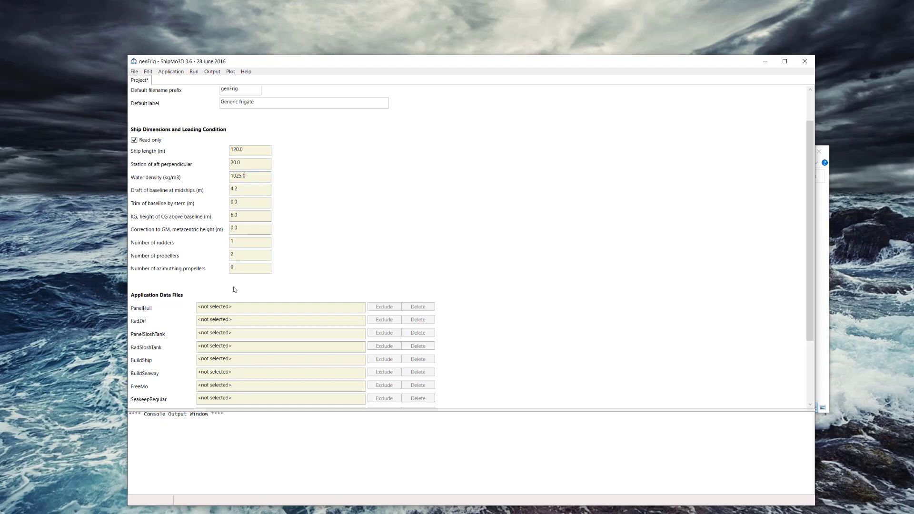
{"action": "scroll", "coordinate": [233, 290], "scroll_direction": "down", "scroll_amount": 3}
{"action": "scroll", "coordinate": [201, 247], "scroll_direction": "down", "scroll_amount": 2}
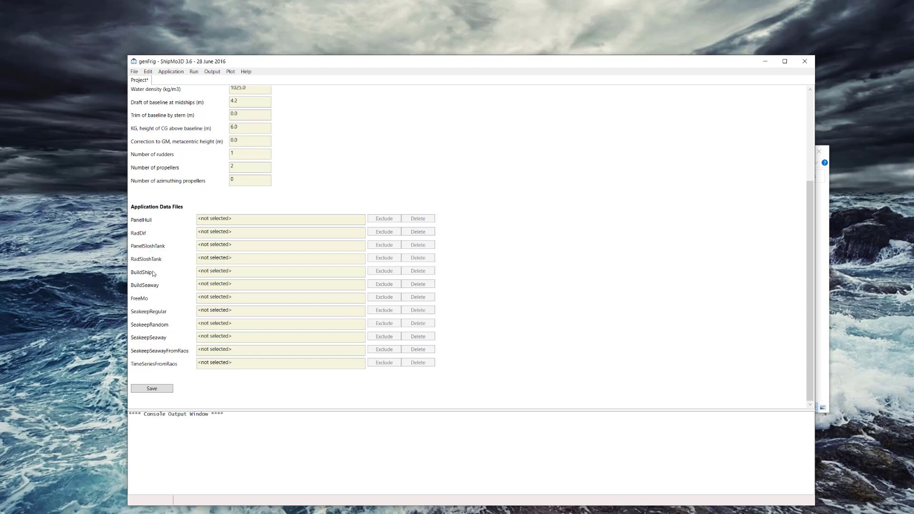
{"action": "scroll", "coordinate": [185, 283], "scroll_direction": "up", "scroll_amount": 5}
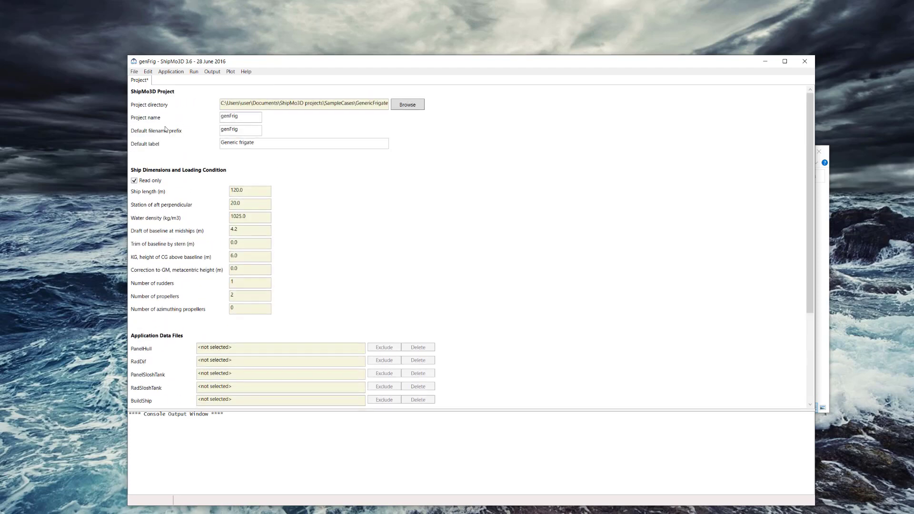
{"action": "left_click", "coordinate": [135, 72]}
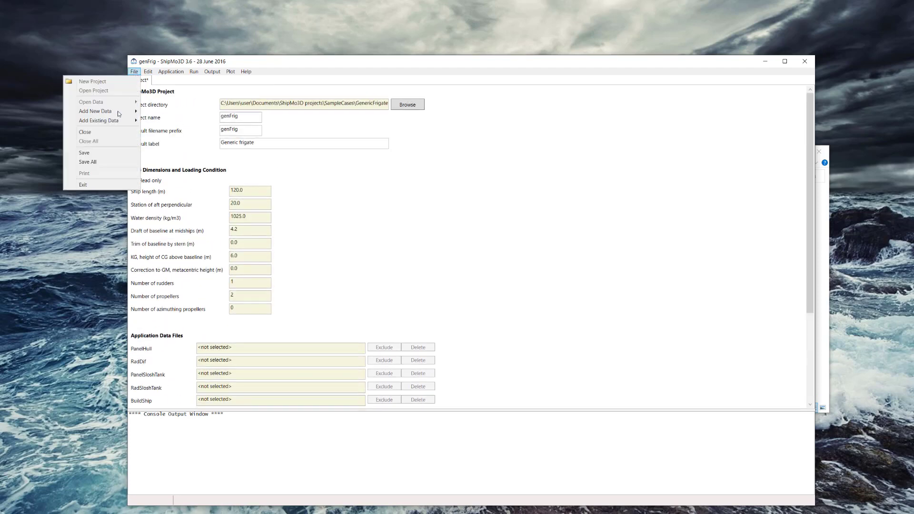
{"action": "mouse_move", "coordinate": [112, 122]}
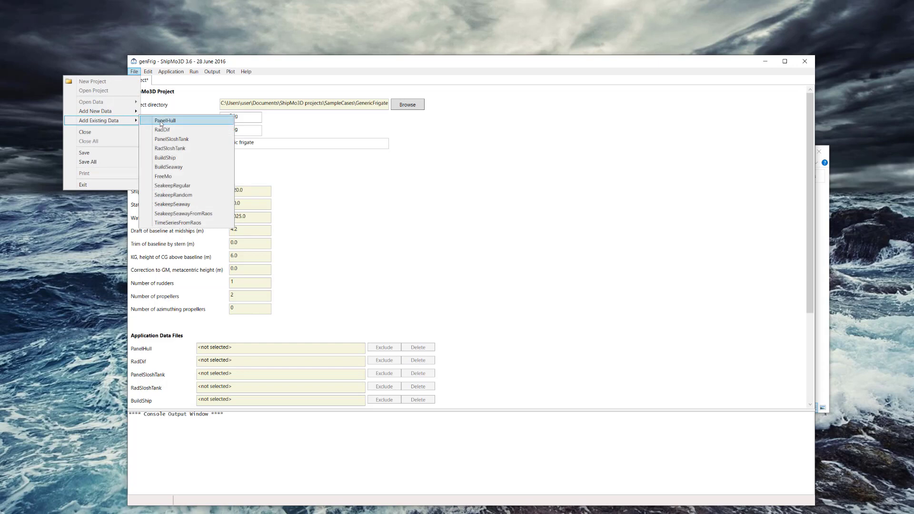
{"action": "left_click", "coordinate": [161, 122]}
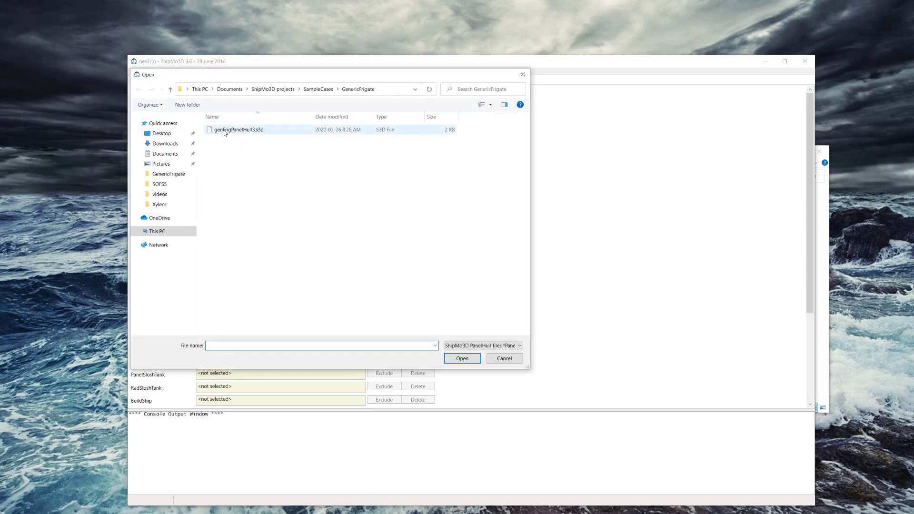
{"action": "left_click", "coordinate": [249, 131]}
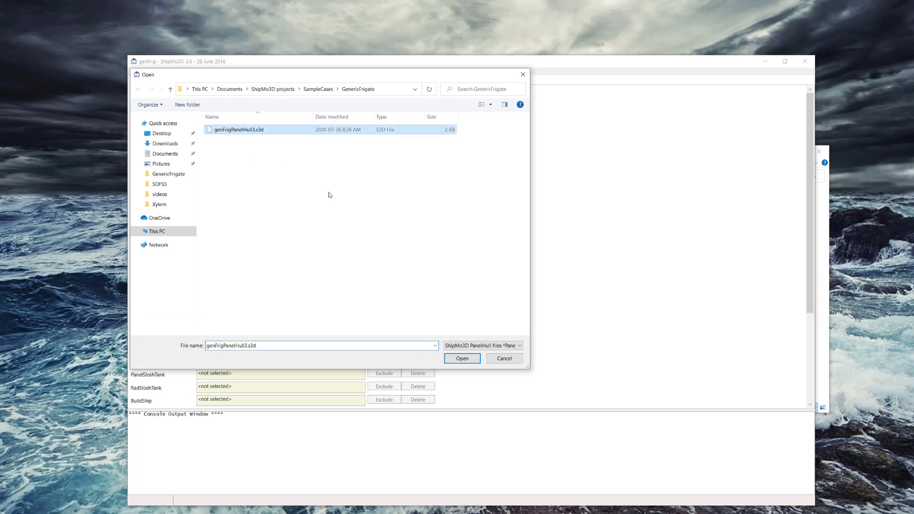
{"action": "left_click", "coordinate": [448, 360]}
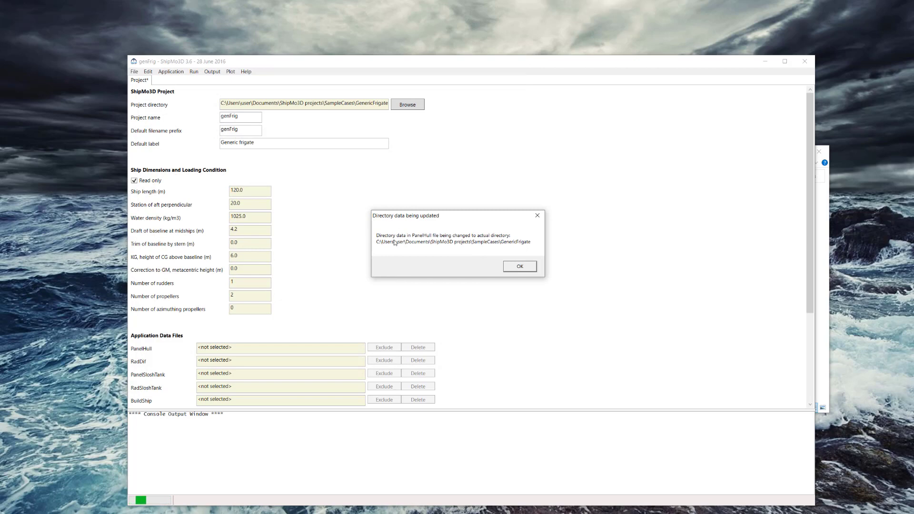
{"action": "left_click", "coordinate": [520, 267]}
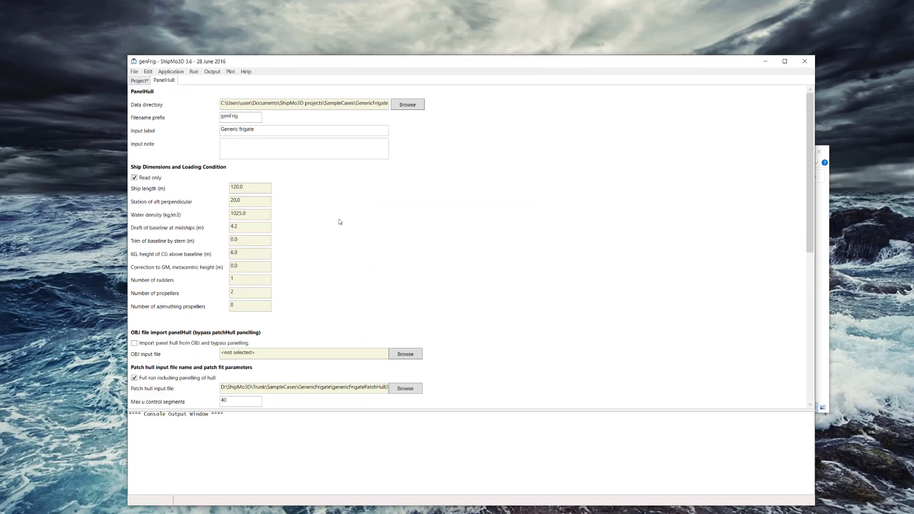
- Set the patch hull input file to genericFrigatePatchHull3.inp from the GenericFrigate folder
{"action": "scroll", "coordinate": [249, 211], "scroll_direction": "down", "scroll_amount": 4}
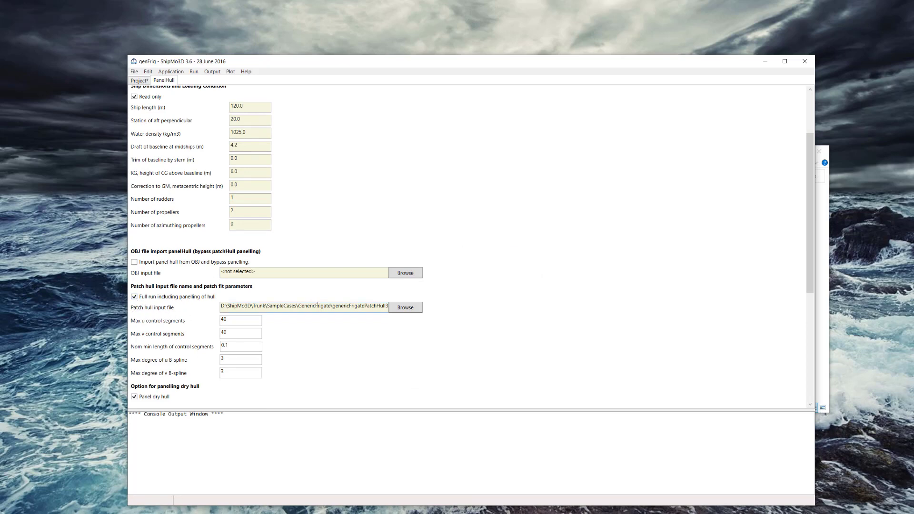
{"action": "left_click", "coordinate": [405, 308]}
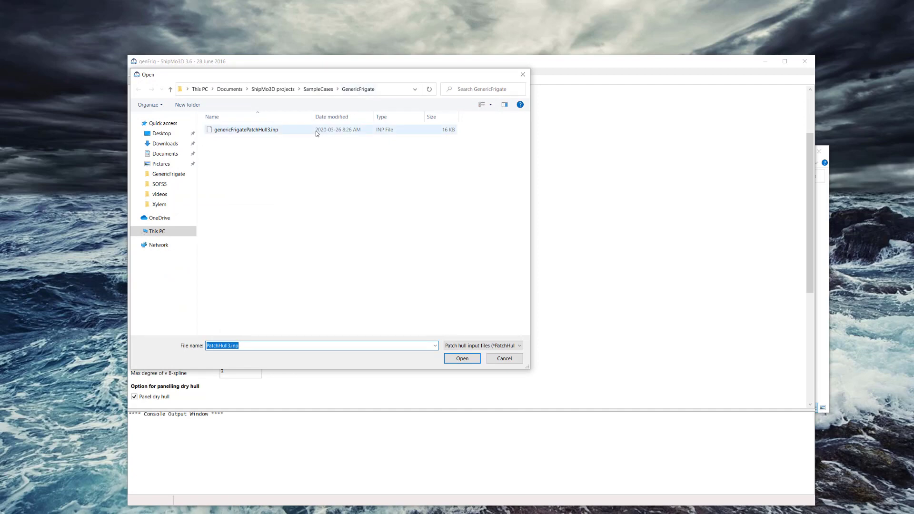
{"action": "left_click", "coordinate": [260, 131]}
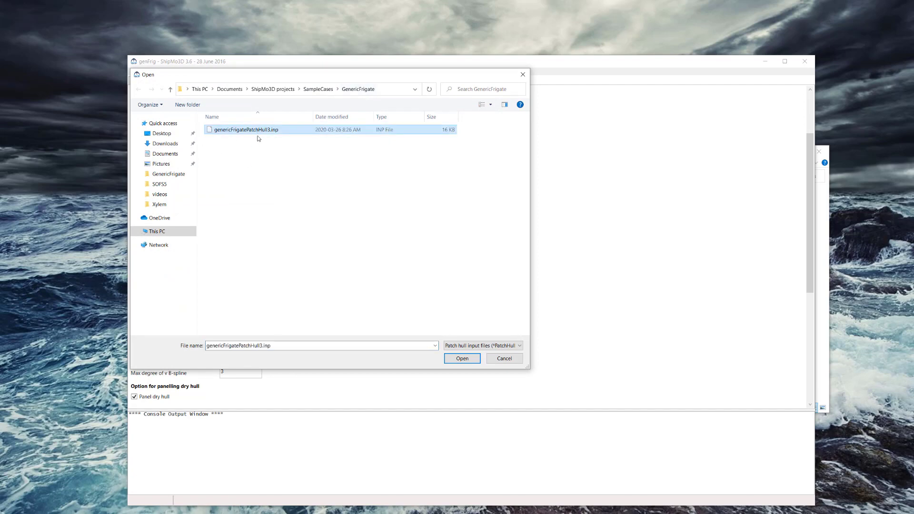
{"action": "left_click", "coordinate": [461, 360]}
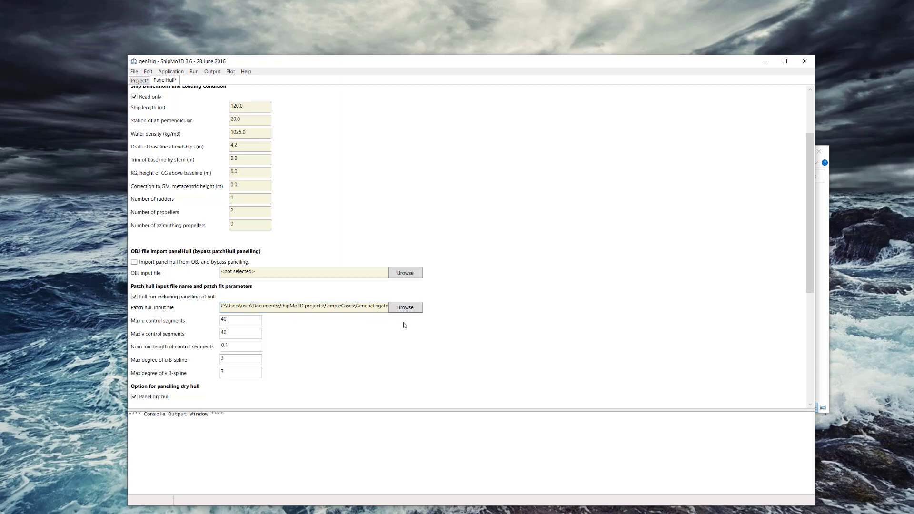
- Run the PanelHull computation with the existing panelling parameters and acknowledge the warning
{"action": "scroll", "coordinate": [362, 331], "scroll_direction": "down", "scroll_amount": 6}
{"action": "scroll", "coordinate": [353, 305], "scroll_direction": "down", "scroll_amount": 2}
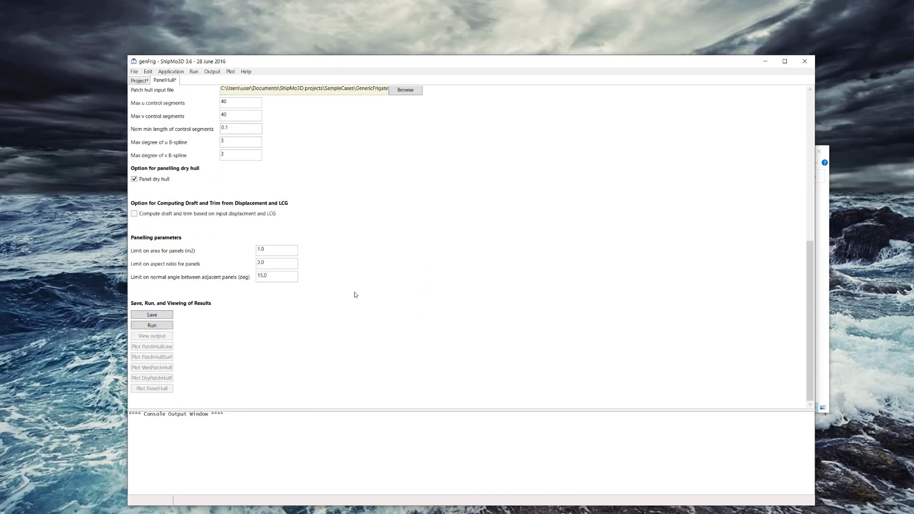
{"action": "scroll", "coordinate": [353, 296], "scroll_direction": "up", "scroll_amount": 3}
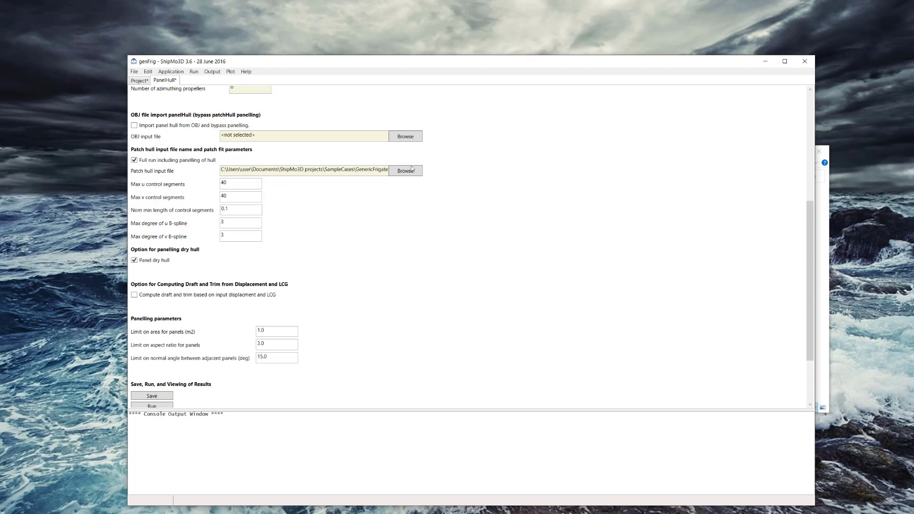
{"action": "scroll", "coordinate": [273, 316], "scroll_direction": "down", "scroll_amount": 3}
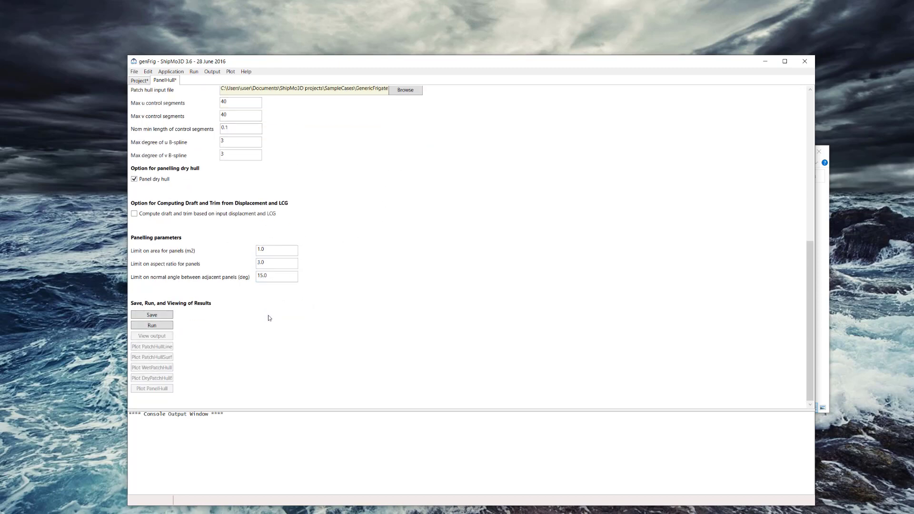
{"action": "left_click", "coordinate": [153, 328]}
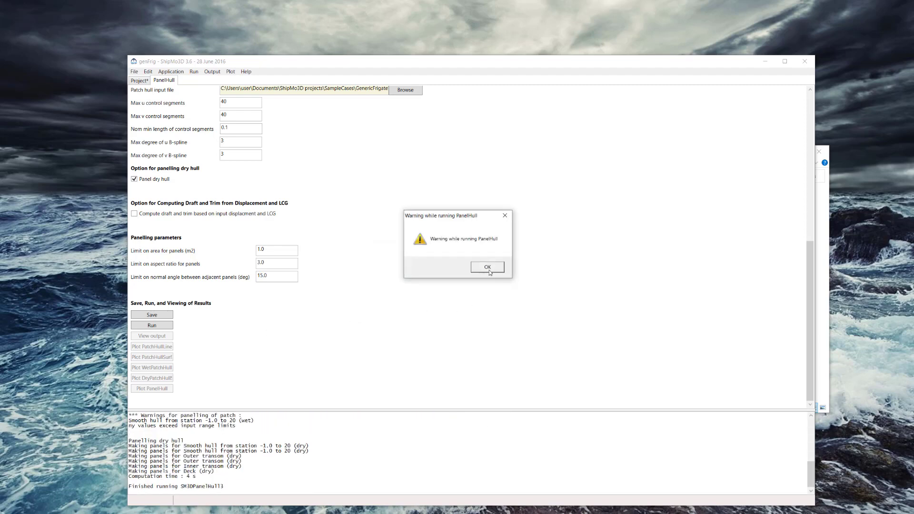
{"action": "left_click", "coordinate": [487, 268]}
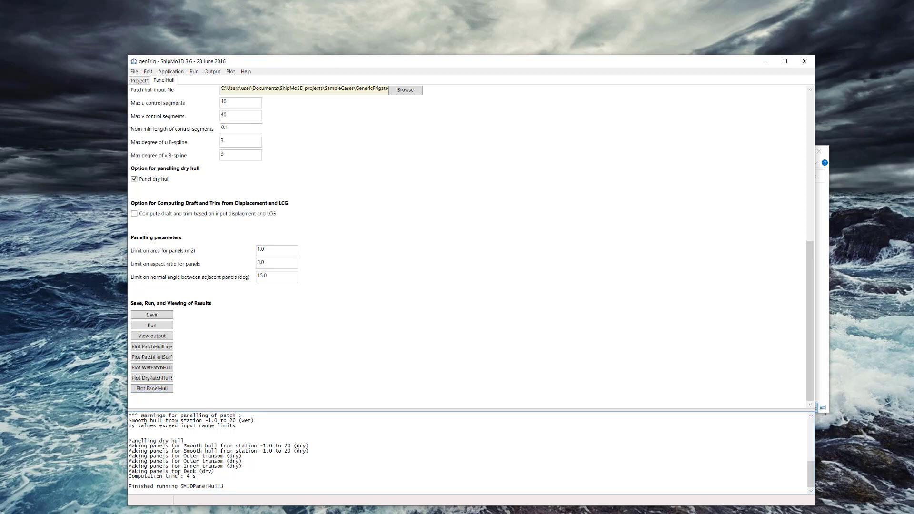
- Plot the panelled hull and set the camera to -18 degrees vertical and 32 degrees horizontal
{"action": "left_click", "coordinate": [155, 391]}
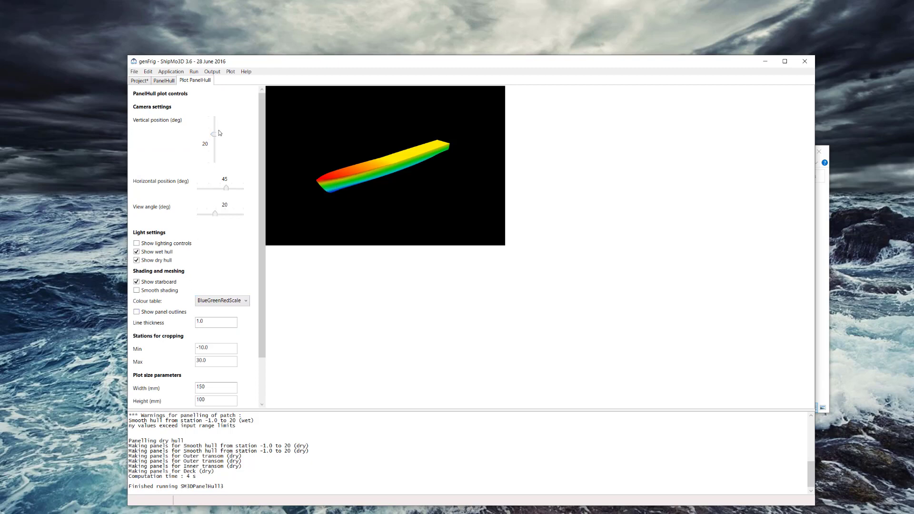
{"action": "left_click_drag", "start_coordinate": [214, 135], "coordinate": [216, 145]}
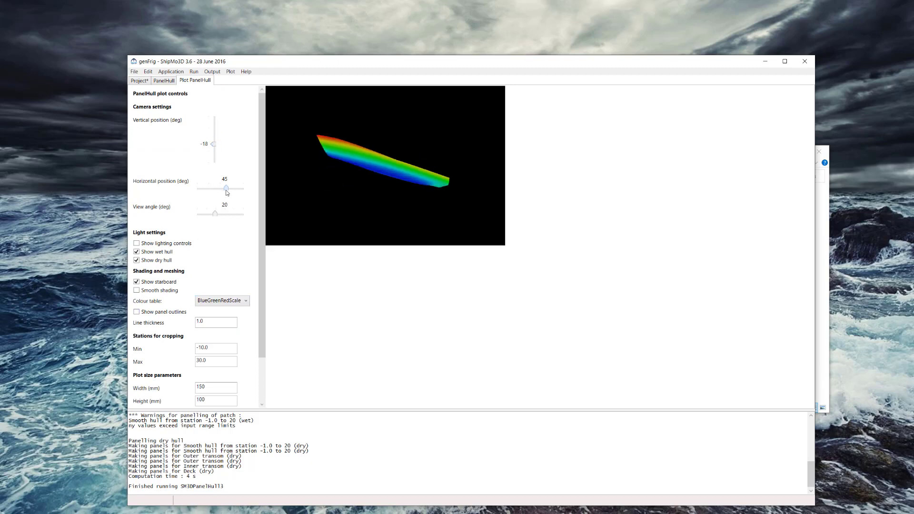
{"action": "mouse_move", "coordinate": [227, 190]}
{"action": "left_mouse_down"}
{"action": "mouse_move", "coordinate": [214, 190]}
{"action": "mouse_move", "coordinate": [225, 189]}
{"action": "left_mouse_up"}
- Show the panel outlines on the hull plot and set the camera to -10 degrees vertical and -42 degrees horizontal
{"action": "scroll", "coordinate": [144, 278], "scroll_direction": "down", "scroll_amount": 2}
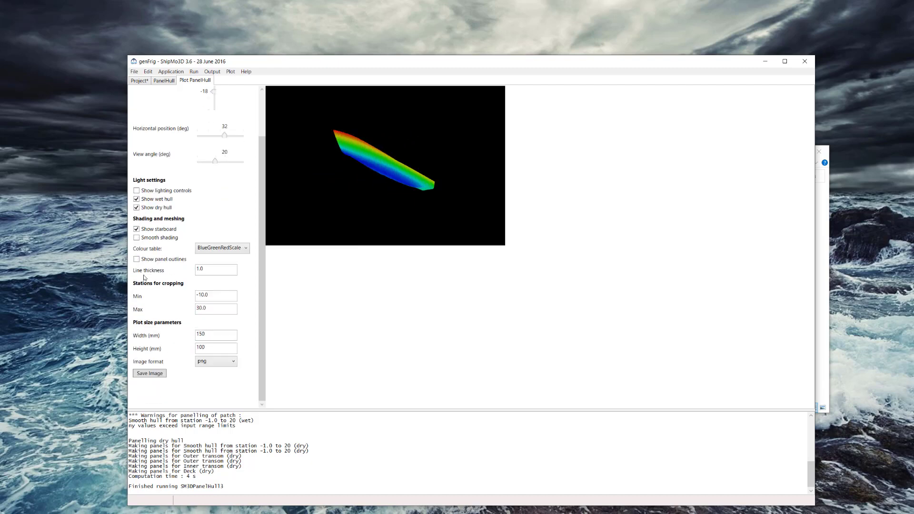
{"action": "left_click", "coordinate": [148, 262]}
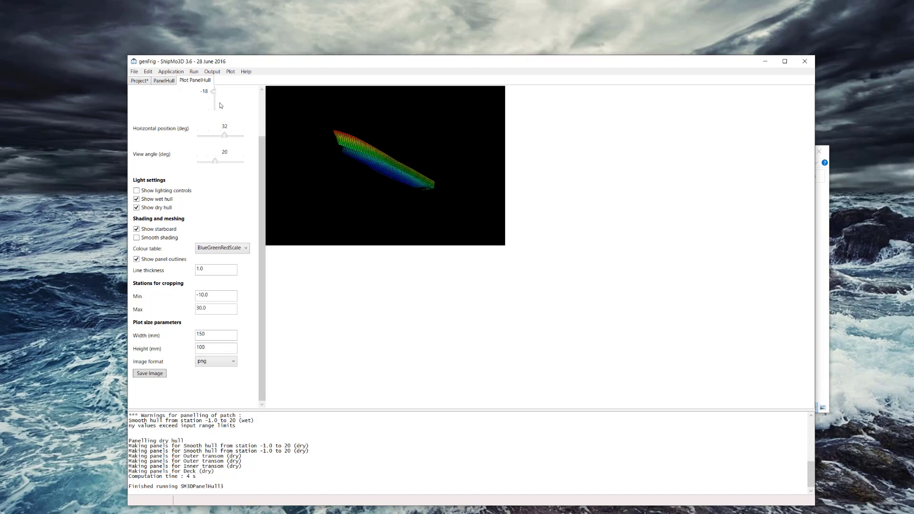
{"action": "scroll", "coordinate": [219, 110], "scroll_direction": "up", "scroll_amount": 2}
{"action": "left_click_drag", "start_coordinate": [215, 140], "coordinate": [215, 142]}
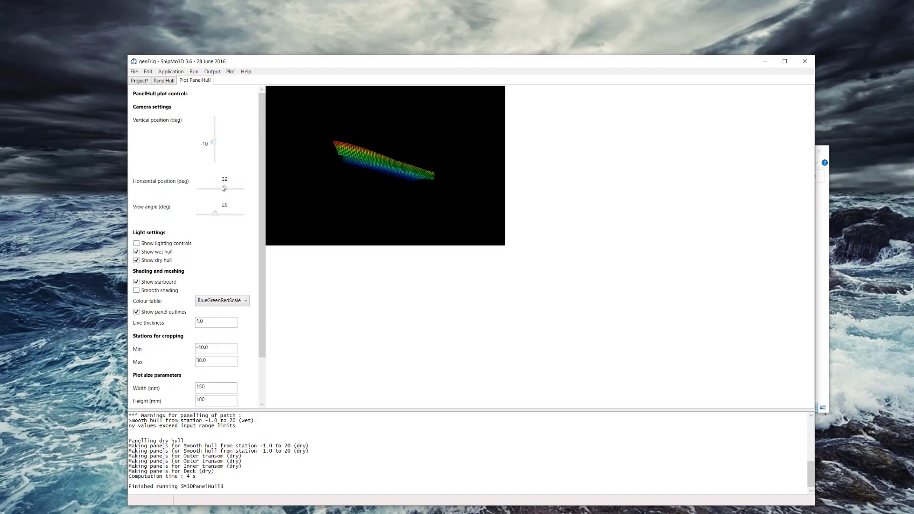
{"action": "left_click_drag", "start_coordinate": [223, 189], "coordinate": [218, 193]}
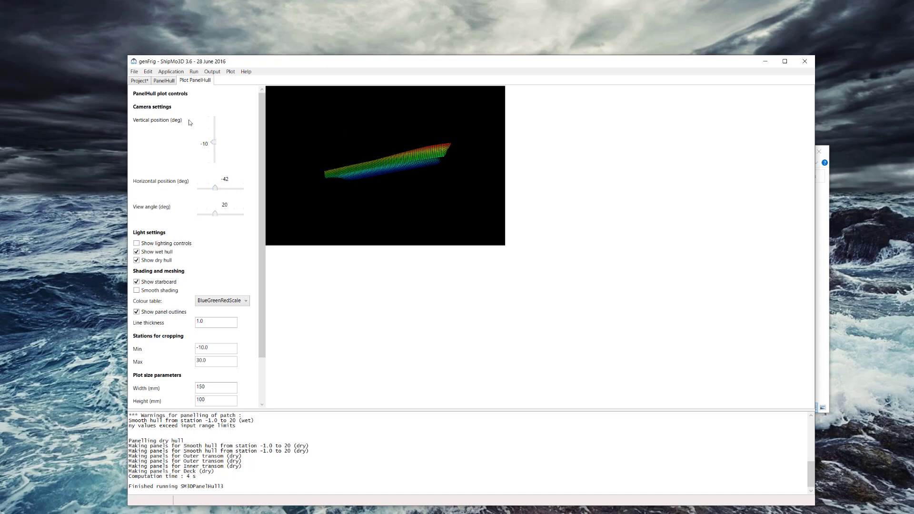
- Add the existing RadDif data file genFrigRadDif3.s3d from the GenericFrigate folder to the project and acknowledge the directory update
{"action": "left_click", "coordinate": [145, 81]}
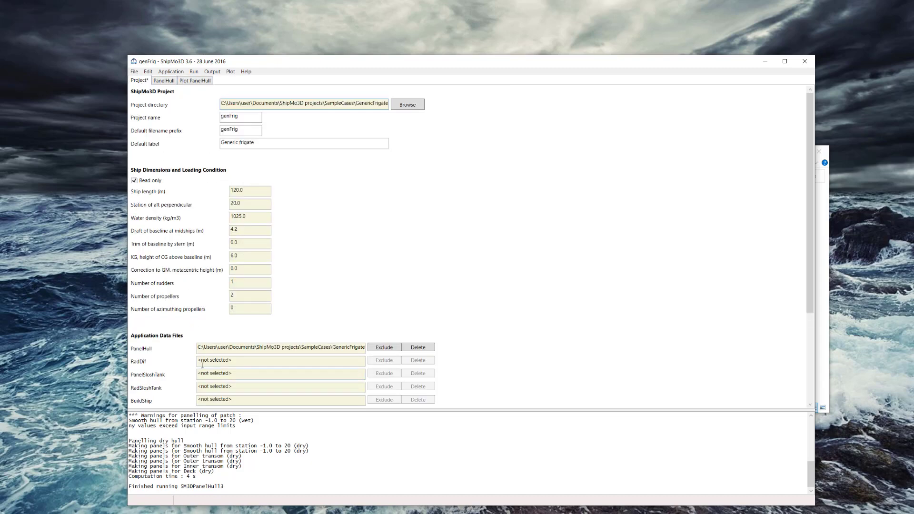
{"action": "scroll", "coordinate": [201, 354], "scroll_direction": "down", "scroll_amount": 1}
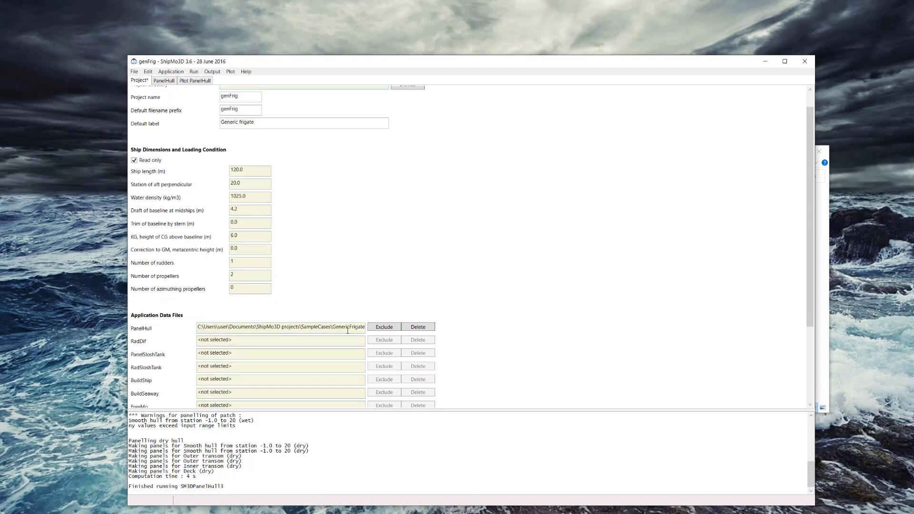
{"action": "left_click", "coordinate": [134, 71]}
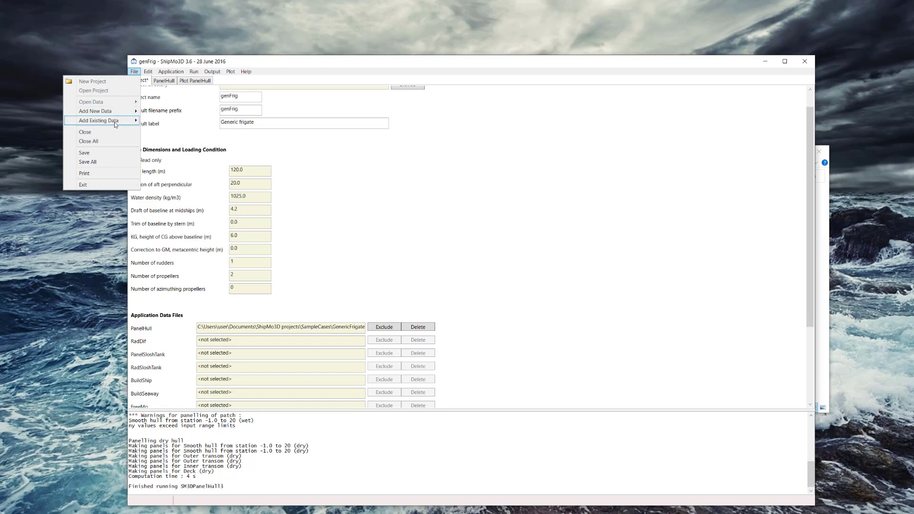
{"action": "mouse_move", "coordinate": [117, 121]}
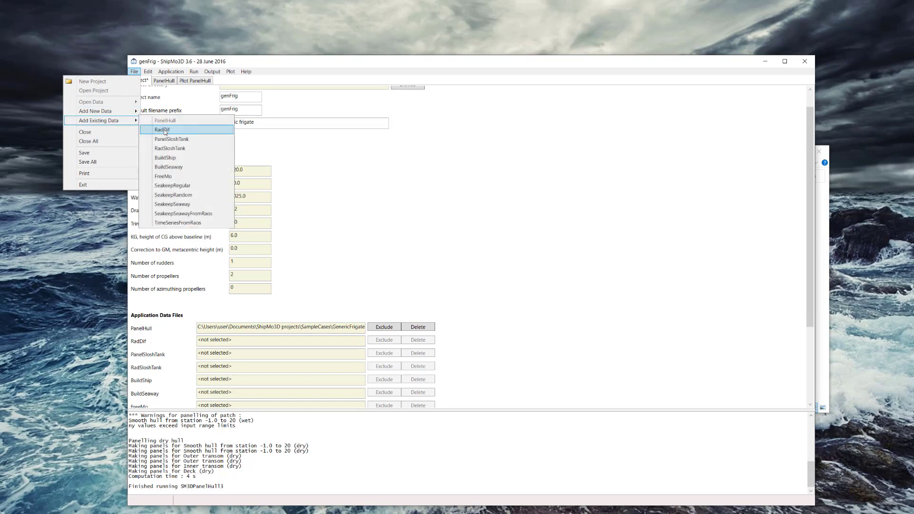
{"action": "left_click", "coordinate": [165, 130]}
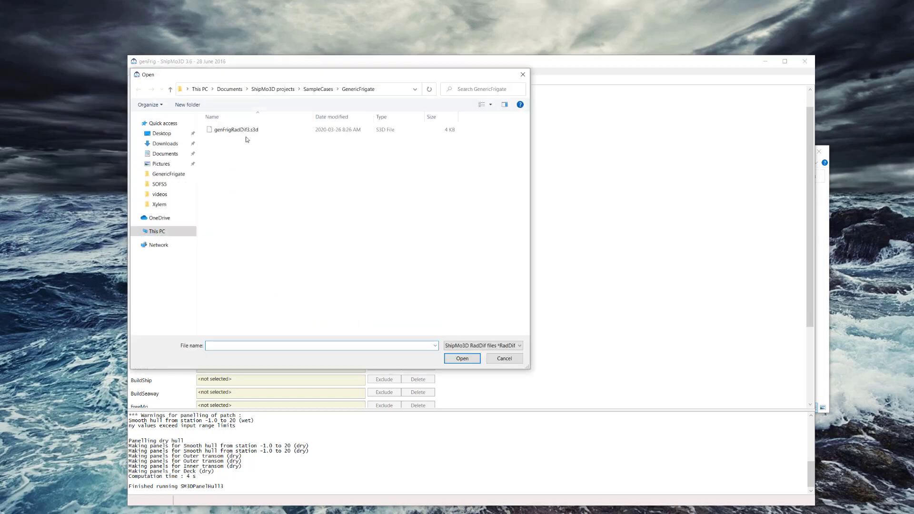
{"action": "left_click", "coordinate": [257, 130]}
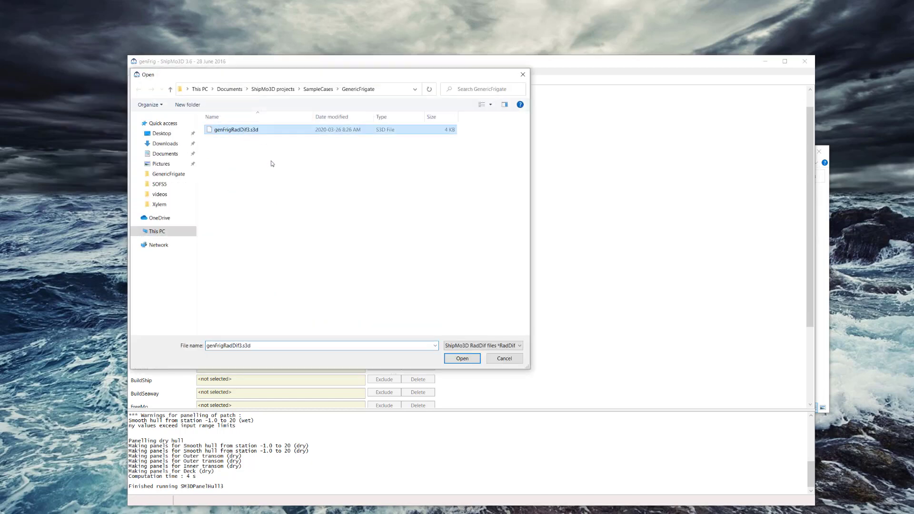
{"action": "left_click", "coordinate": [458, 361]}
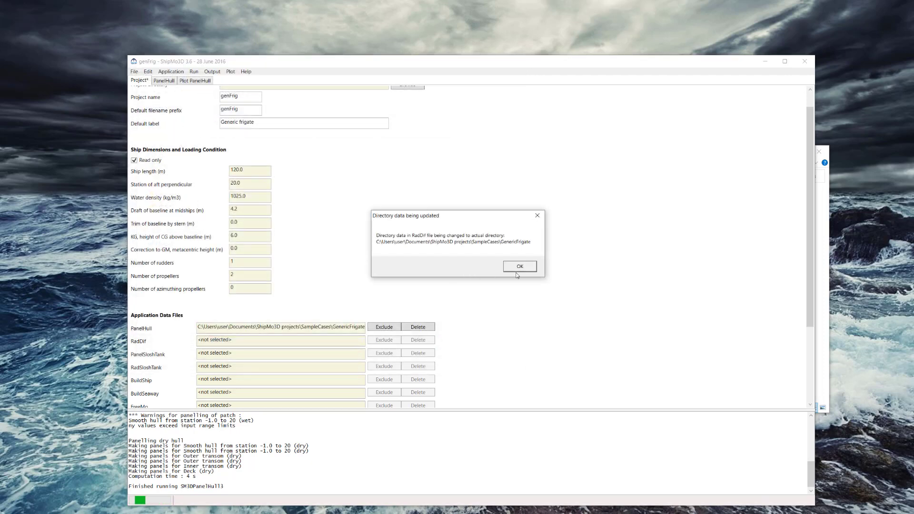
{"action": "left_click", "coordinate": [524, 266]}
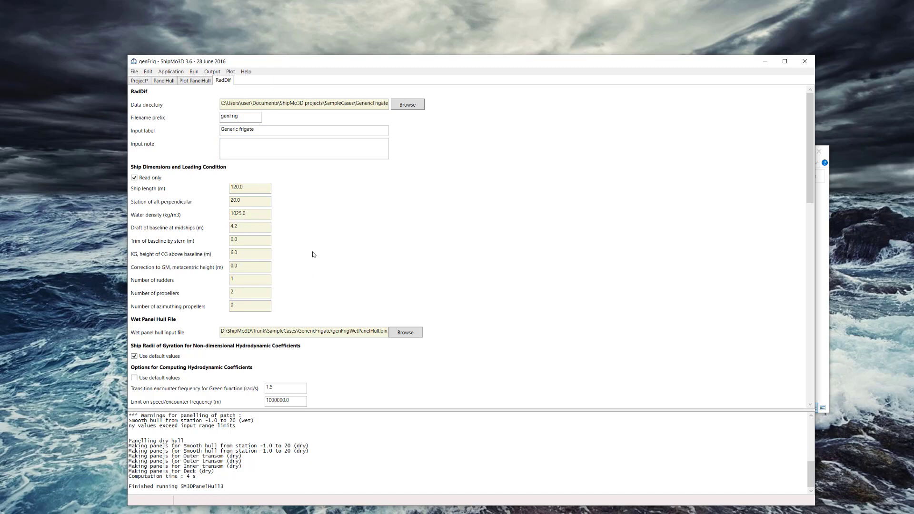
- Set the RadDif wet panel hull input file to genFrigWetPanelHull.bin from the GenericFrigate folder
{"action": "scroll", "coordinate": [247, 271], "scroll_direction": "down", "scroll_amount": 1}
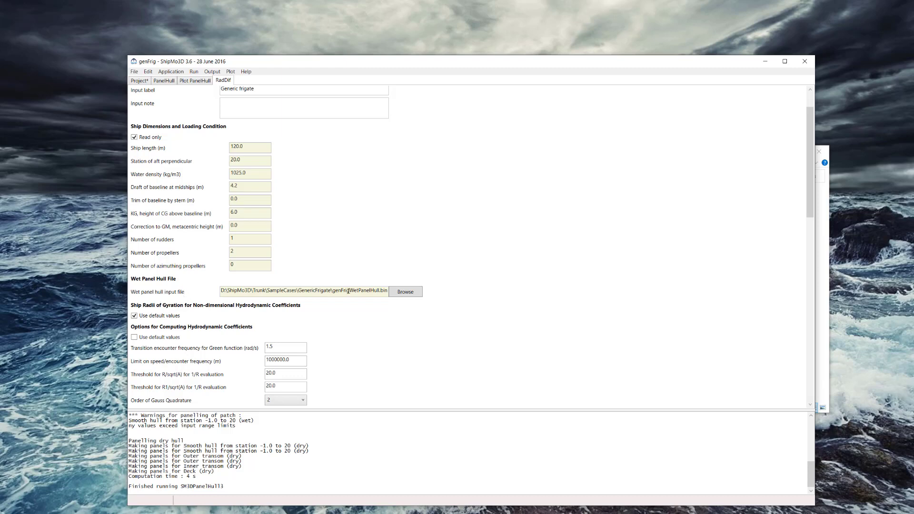
{"action": "left_click", "coordinate": [405, 292]}
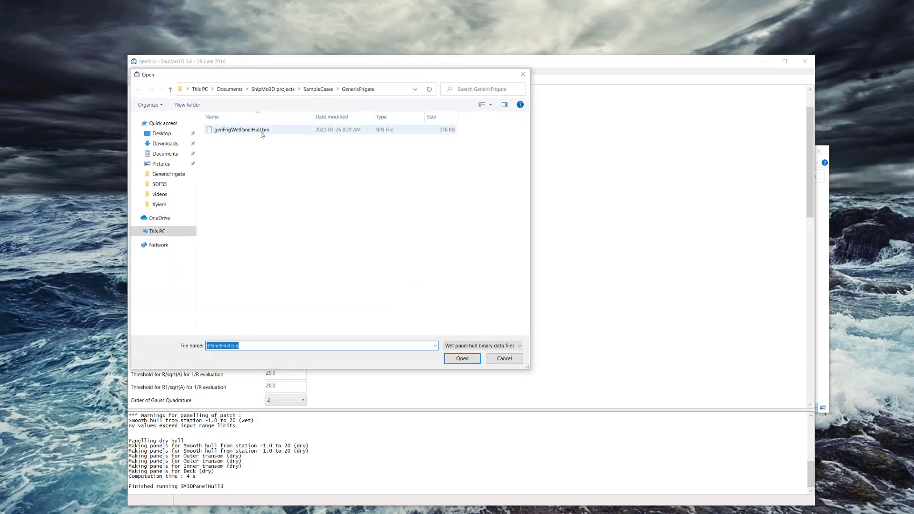
{"action": "left_click", "coordinate": [219, 133]}
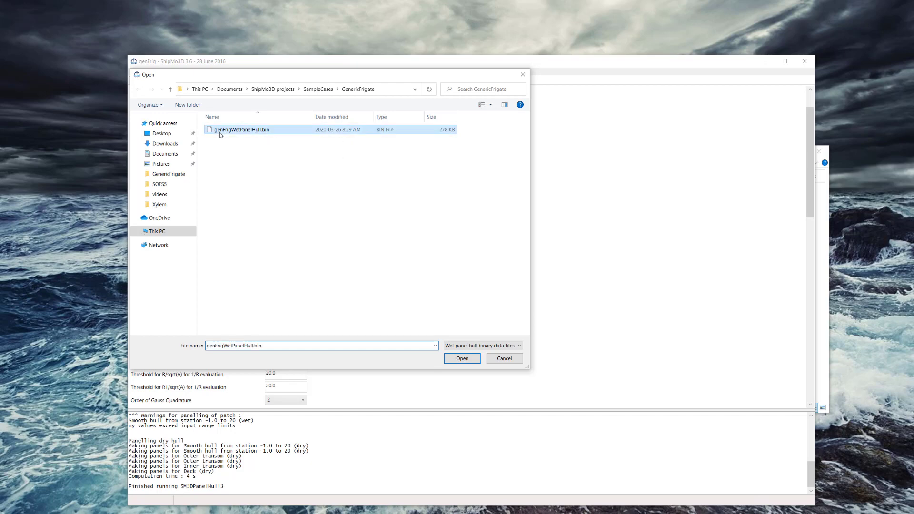
{"action": "left_click", "coordinate": [461, 361]}
- Save the RadDif data and run the radiation and diffraction computation with the existing parameters, acknowledging its completion
{"action": "scroll", "coordinate": [337, 311], "scroll_direction": "down", "scroll_amount": 1}
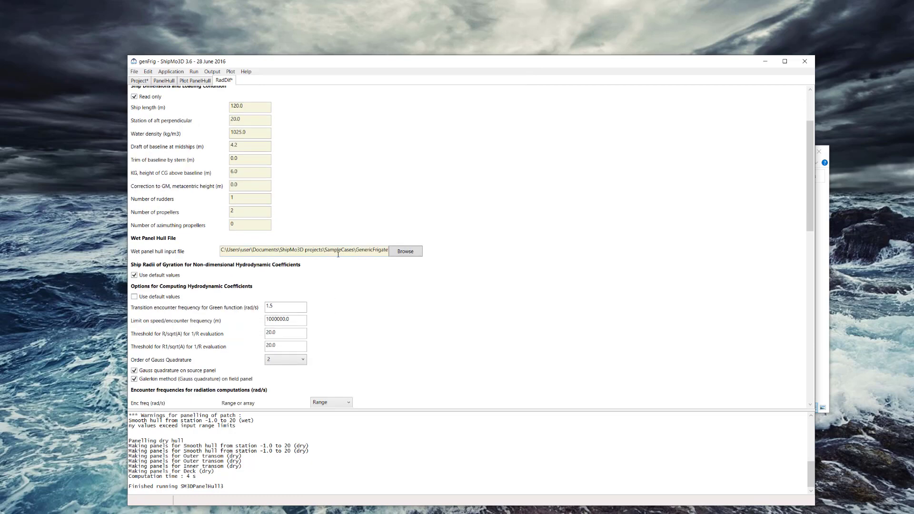
{"action": "scroll", "coordinate": [319, 270], "scroll_direction": "down", "scroll_amount": 1}
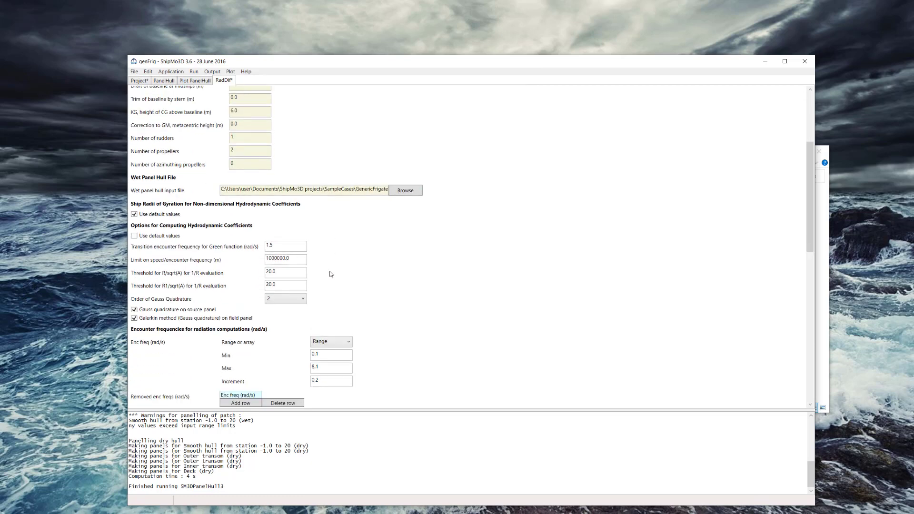
{"action": "scroll", "coordinate": [331, 275], "scroll_direction": "down", "scroll_amount": 1}
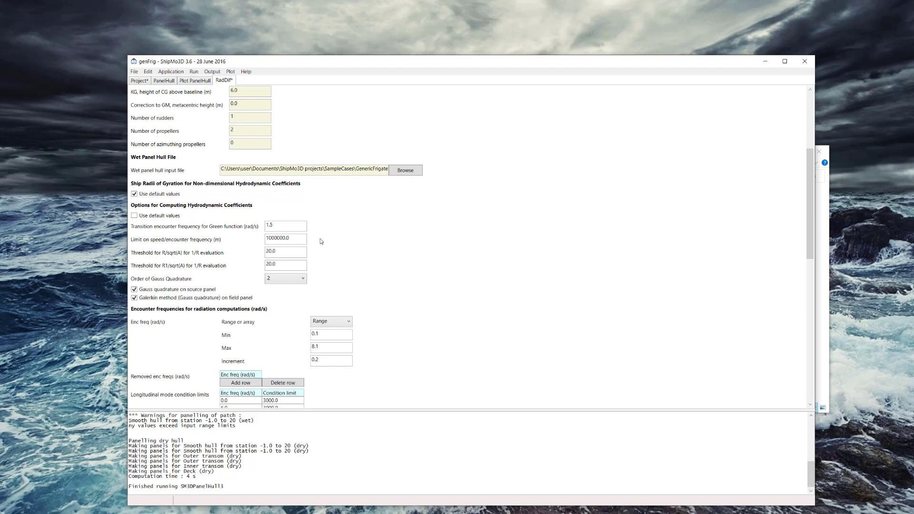
{"action": "scroll", "coordinate": [238, 295], "scroll_direction": "down", "scroll_amount": 1}
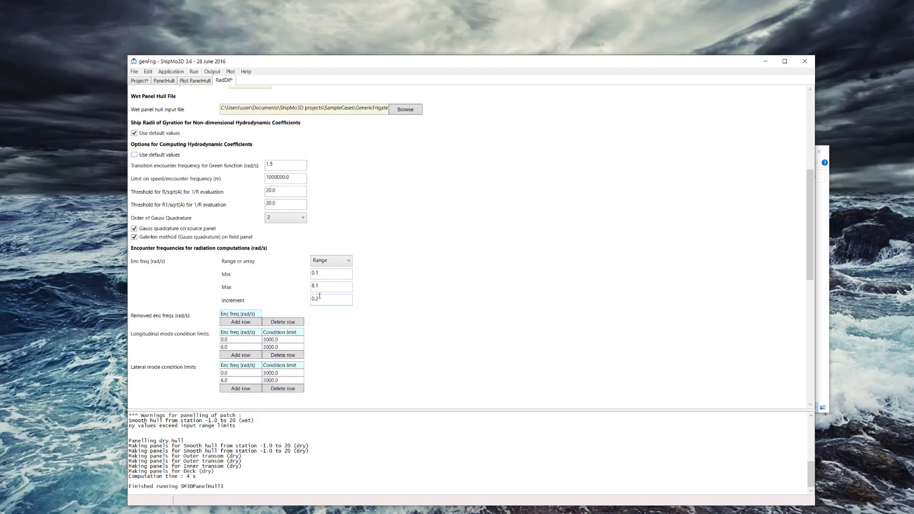
{"action": "scroll", "coordinate": [295, 293], "scroll_direction": "down", "scroll_amount": 4}
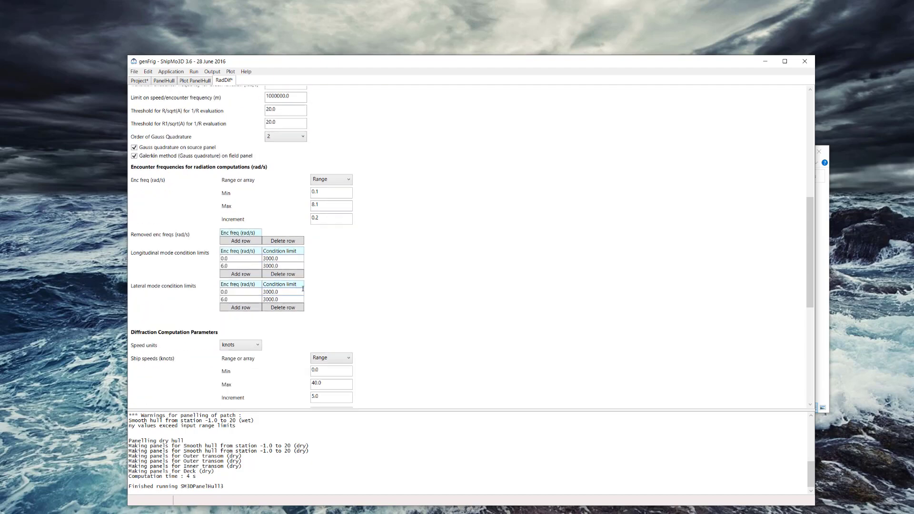
{"action": "scroll", "coordinate": [292, 295], "scroll_direction": "down", "scroll_amount": 2}
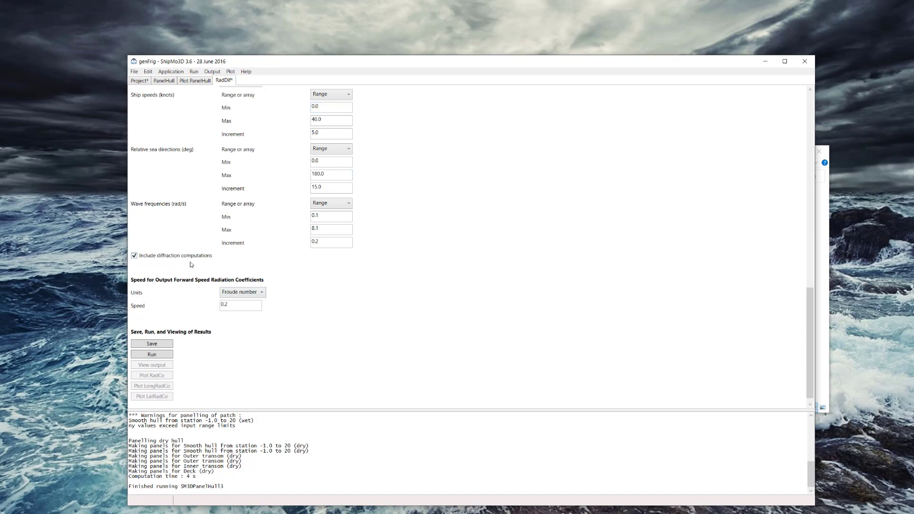
{"action": "left_click", "coordinate": [160, 348]}
{"action": "left_click", "coordinate": [159, 356]}
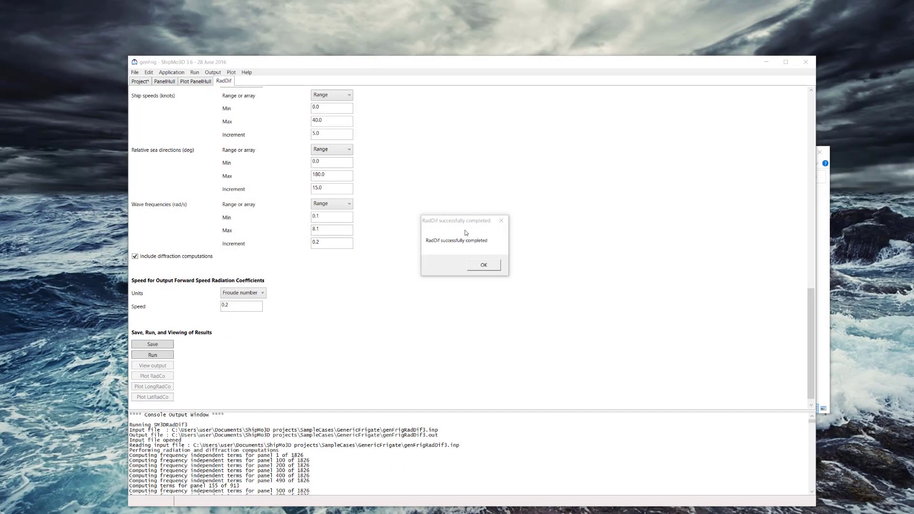
{"action": "left_click", "coordinate": [423, 63]}
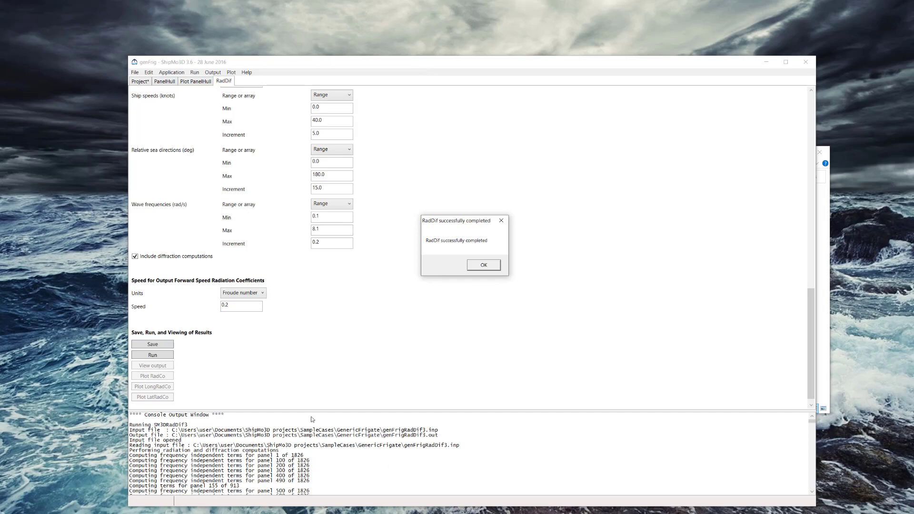
{"action": "left_click", "coordinate": [478, 265]}
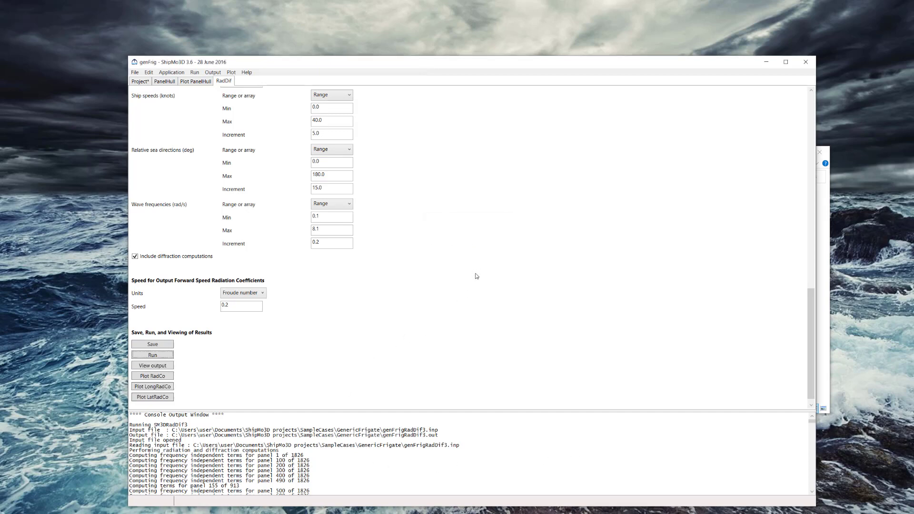
{"action": "left_click", "coordinate": [151, 346]}
- Add the existing BuildShip data file genFrigBuildShip3.s3d from the GenericFrigate folder to the project and acknowledge the directory update
{"action": "left_click", "coordinate": [142, 82]}
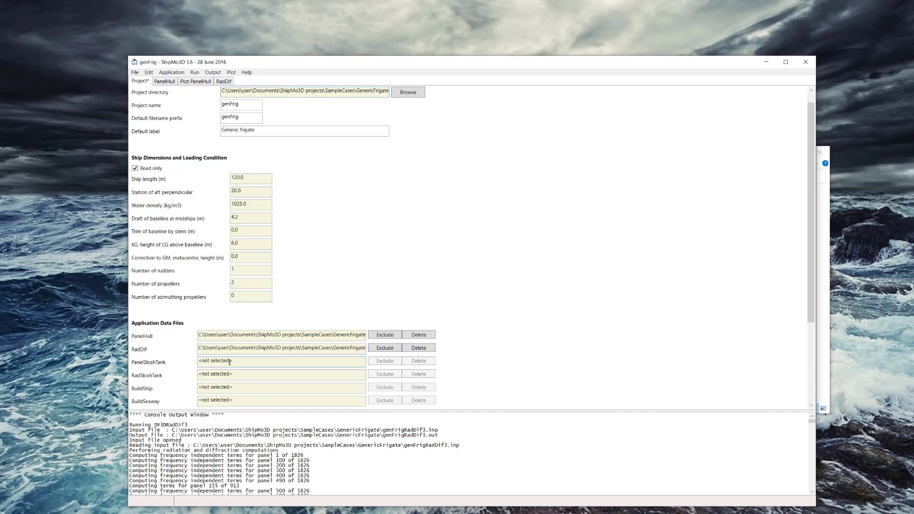
{"action": "scroll", "coordinate": [229, 363], "scroll_direction": "down", "scroll_amount": 1}
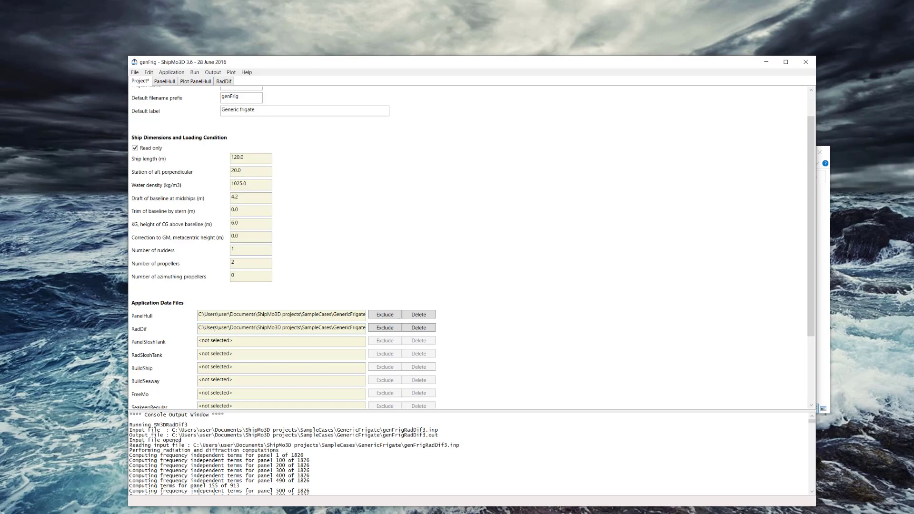
{"action": "left_click", "coordinate": [134, 74]}
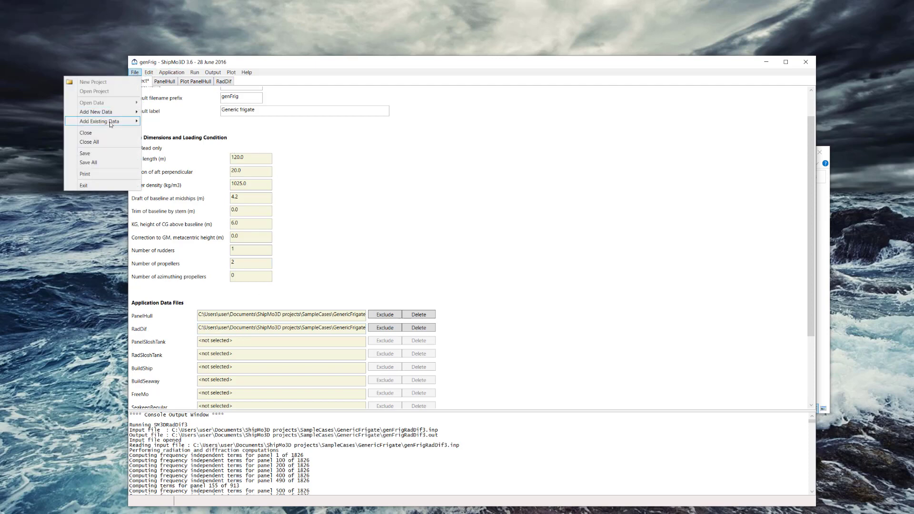
{"action": "mouse_move", "coordinate": [110, 124]}
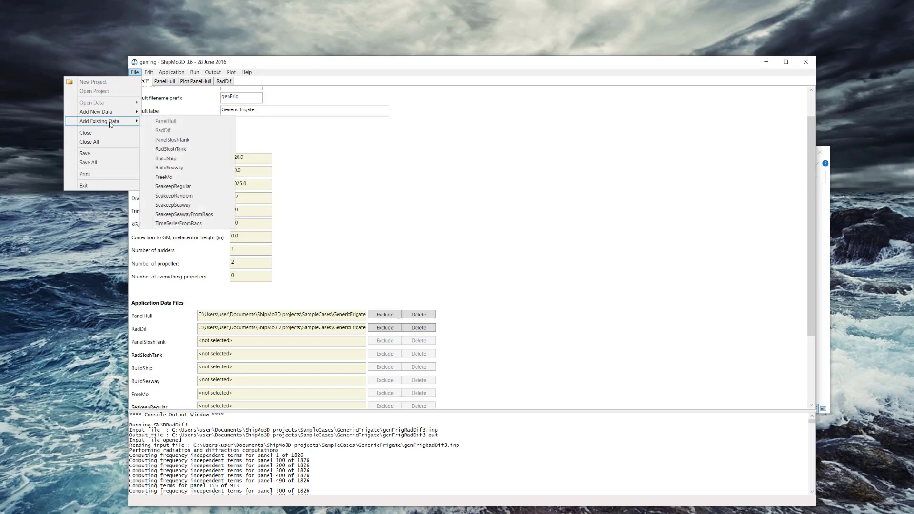
{"action": "left_click", "coordinate": [172, 160]}
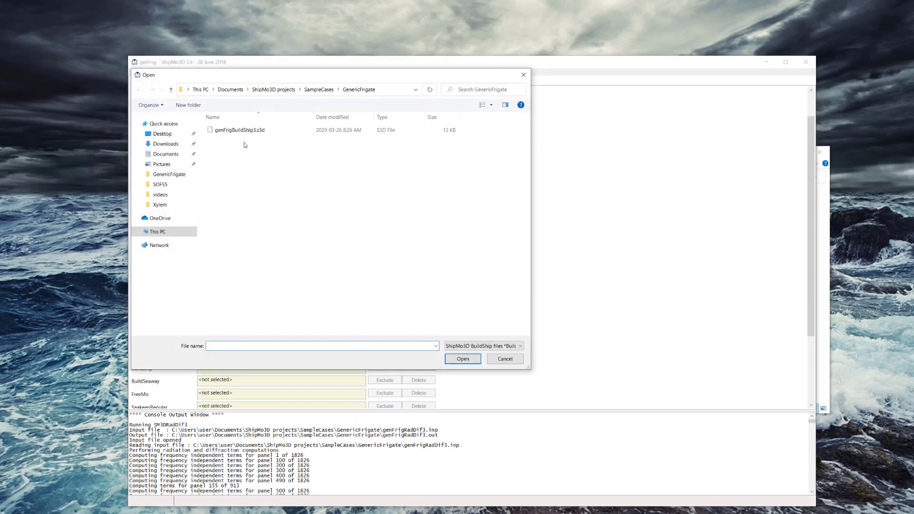
{"action": "left_click", "coordinate": [240, 131]}
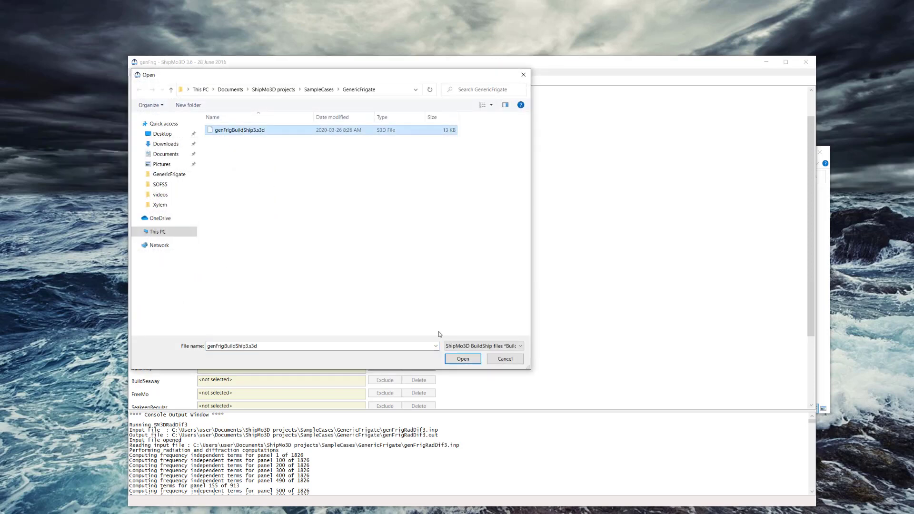
{"action": "left_click", "coordinate": [463, 359]}
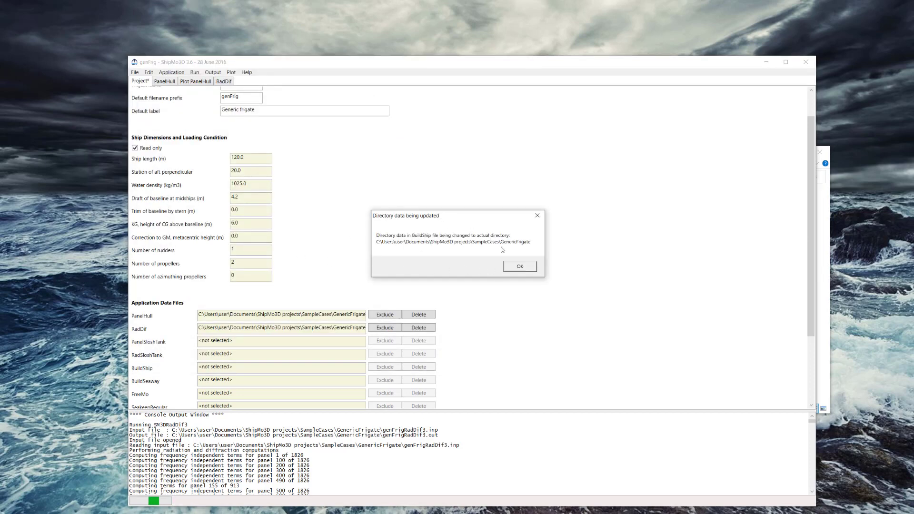
{"action": "left_click", "coordinate": [520, 266]}
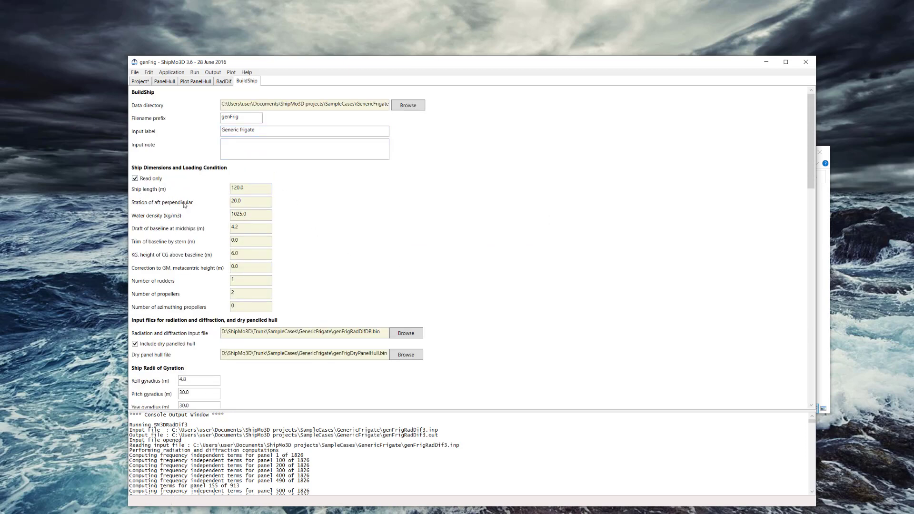
- Set BuildShip's radiation and diffraction input file to genFrigRadDifDB.bin and its dry panel hull file to genFrigDryPanelHull.bin from the GenericFrigate folder
{"action": "scroll", "coordinate": [224, 309], "scroll_direction": "down", "scroll_amount": 1}
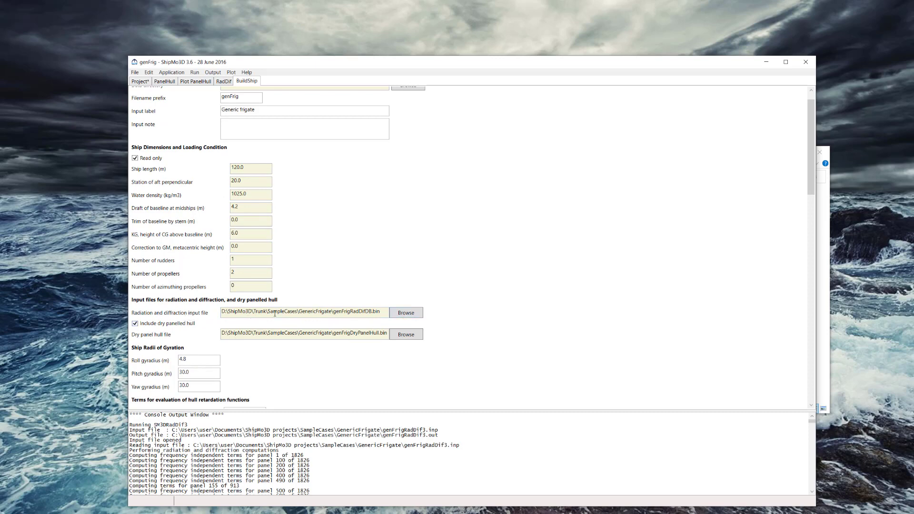
{"action": "left_click", "coordinate": [404, 314]}
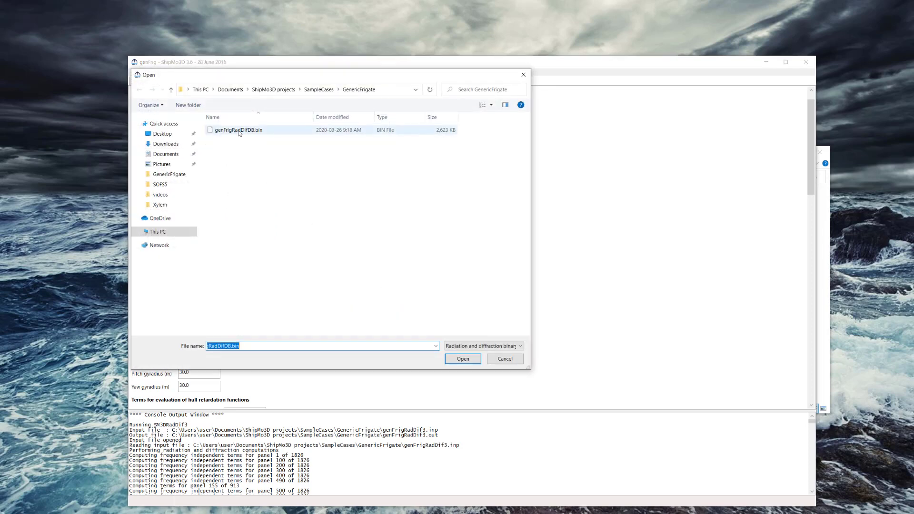
{"action": "left_click", "coordinate": [239, 133]}
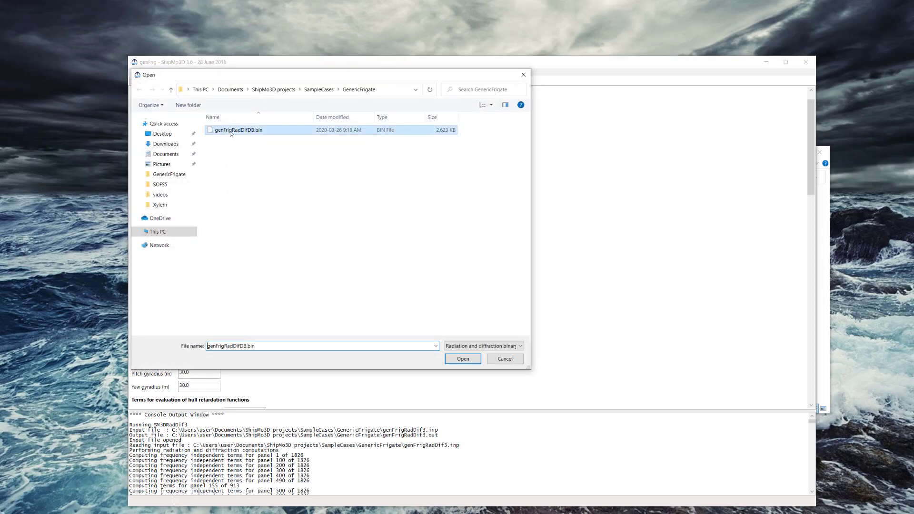
{"action": "left_click", "coordinate": [463, 360]}
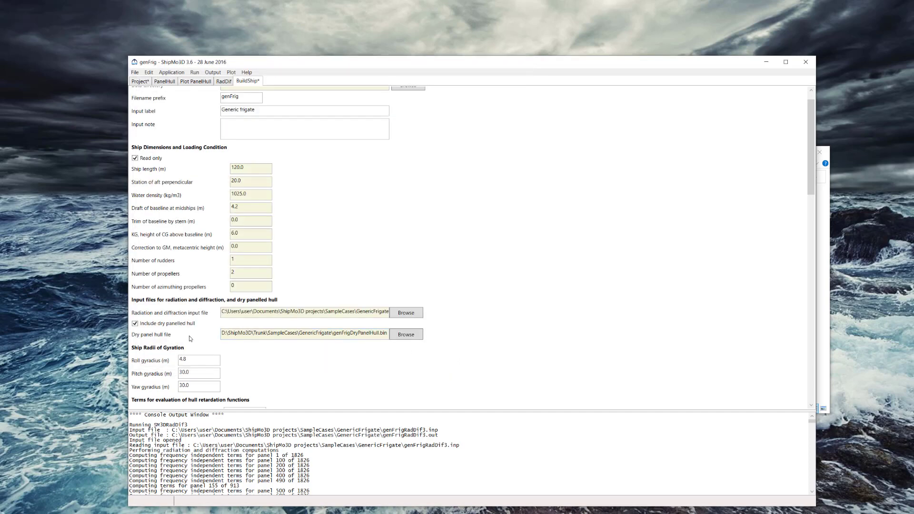
{"action": "left_click", "coordinate": [407, 334]}
{"action": "left_click", "coordinate": [257, 131]}
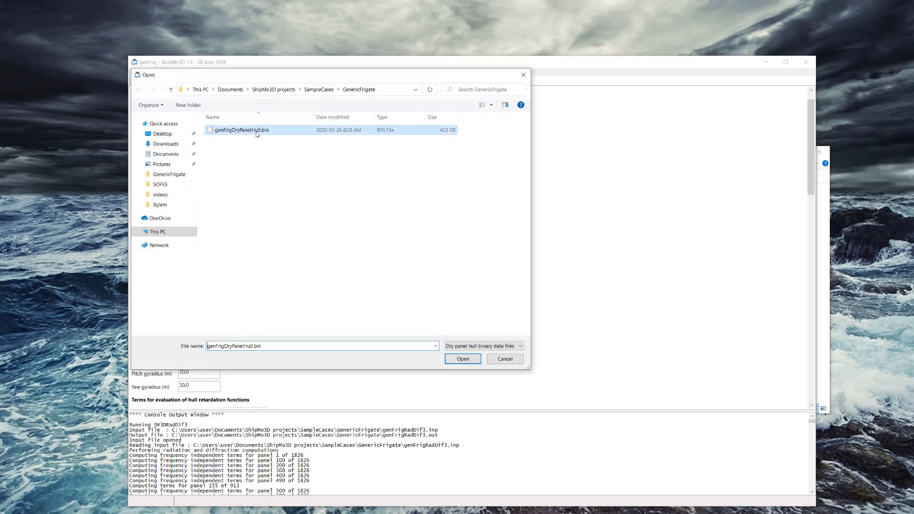
{"action": "left_click", "coordinate": [463, 360]}
- Review the BuildShip settings for radii of gyration, hull retardation functions, ship resistance, roll eddy and lateral drag, and maneuvering coefficients
{"action": "scroll", "coordinate": [278, 355], "scroll_direction": "down", "scroll_amount": 2}
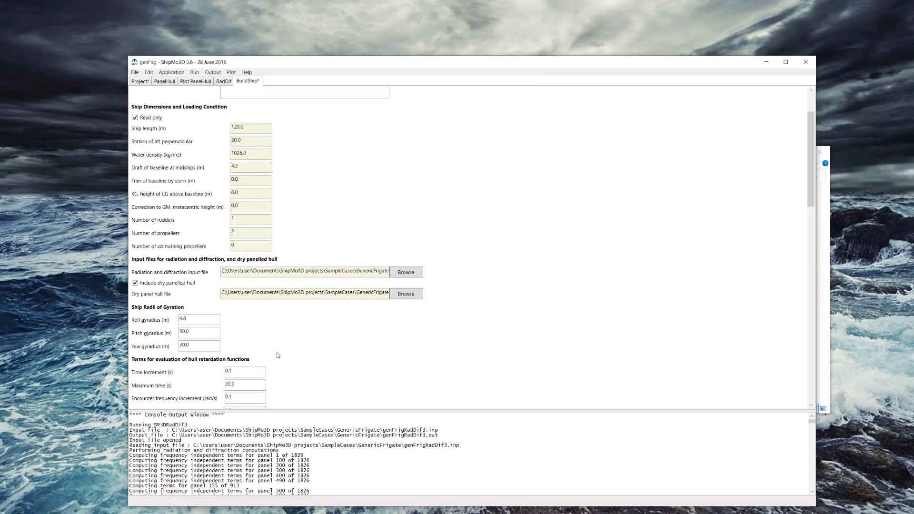
{"action": "scroll", "coordinate": [278, 356], "scroll_direction": "down", "scroll_amount": 3}
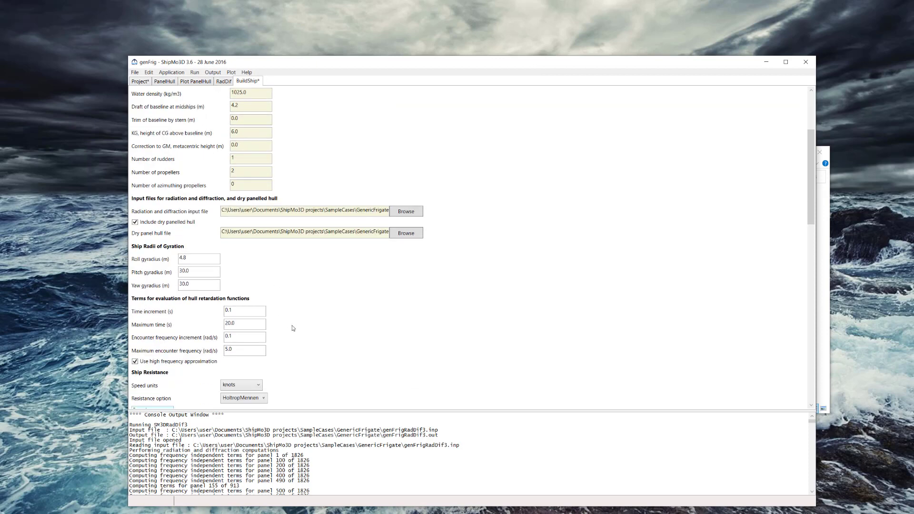
{"action": "scroll", "coordinate": [306, 320], "scroll_direction": "down", "scroll_amount": 3}
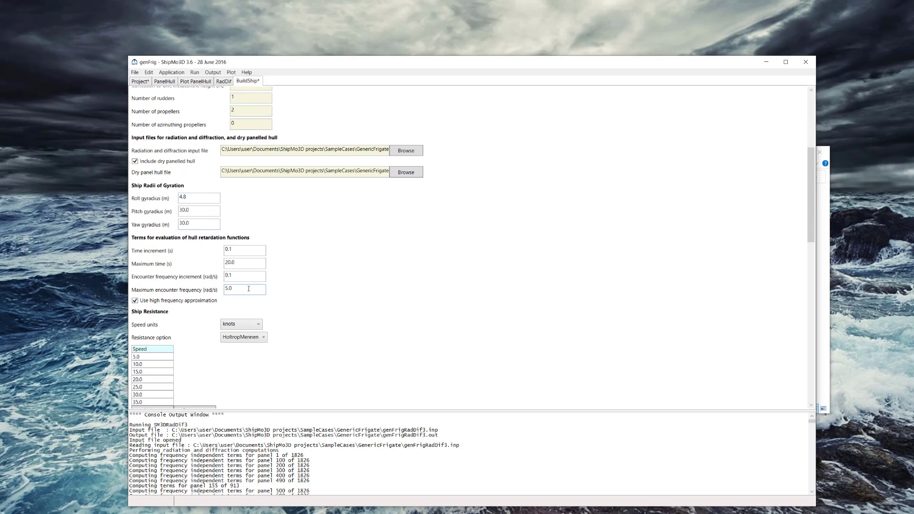
{"action": "scroll", "coordinate": [249, 289], "scroll_direction": "down", "scroll_amount": 4}
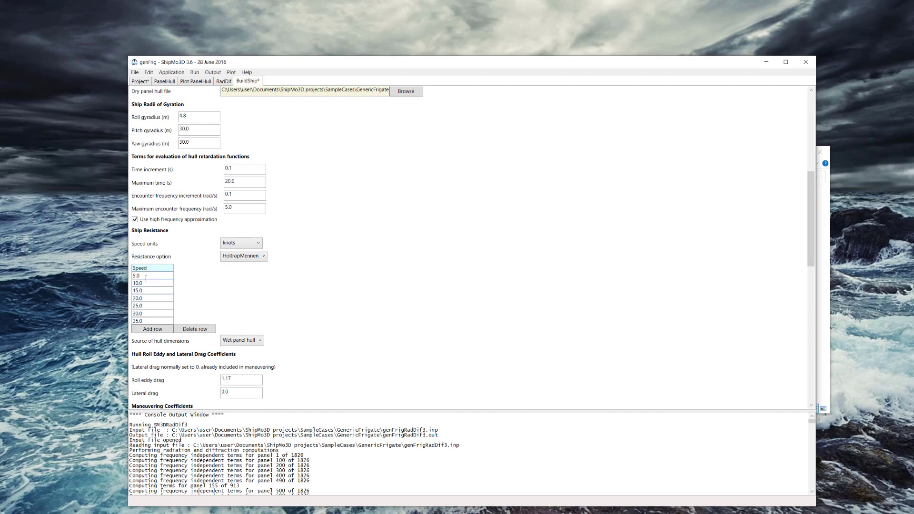
{"action": "scroll", "coordinate": [222, 288], "scroll_direction": "down", "scroll_amount": 2}
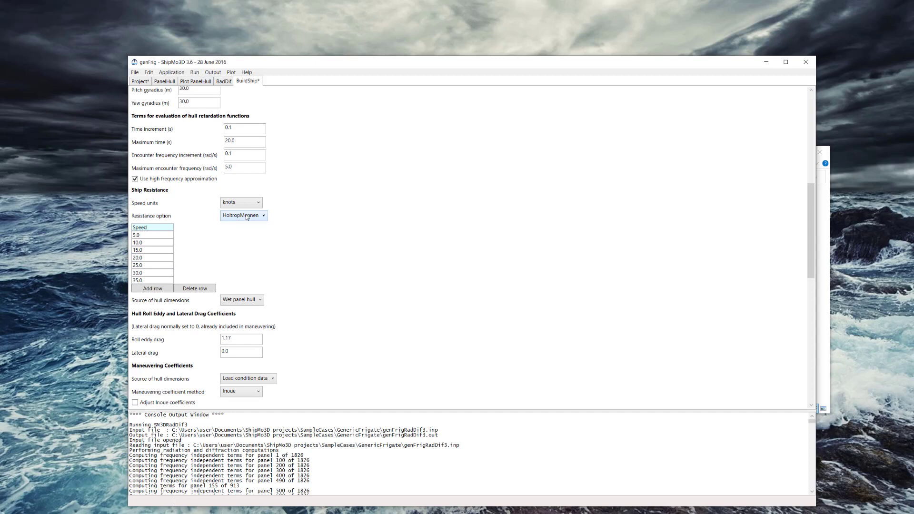
{"action": "scroll", "coordinate": [264, 265], "scroll_direction": "down", "scroll_amount": 1}
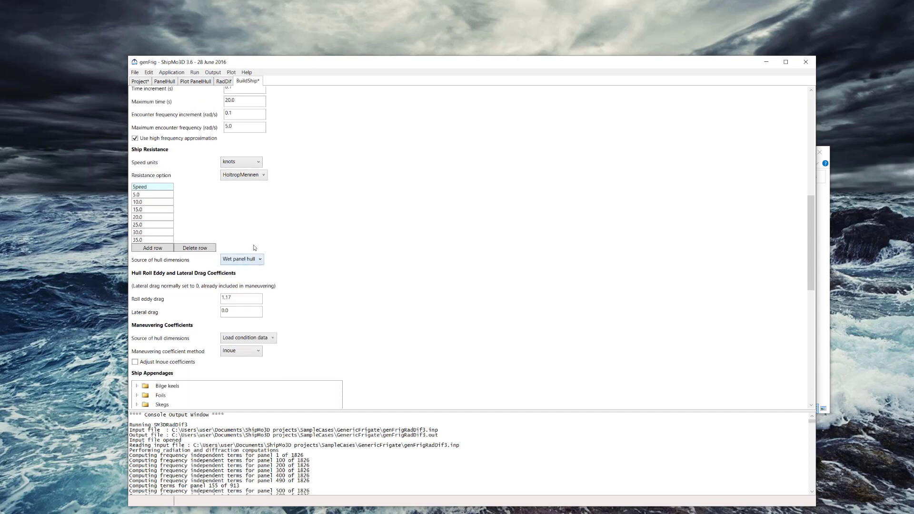
{"action": "scroll", "coordinate": [260, 244], "scroll_direction": "down", "scroll_amount": 1}
{"action": "scroll", "coordinate": [226, 268], "scroll_direction": "down", "scroll_amount": 2}
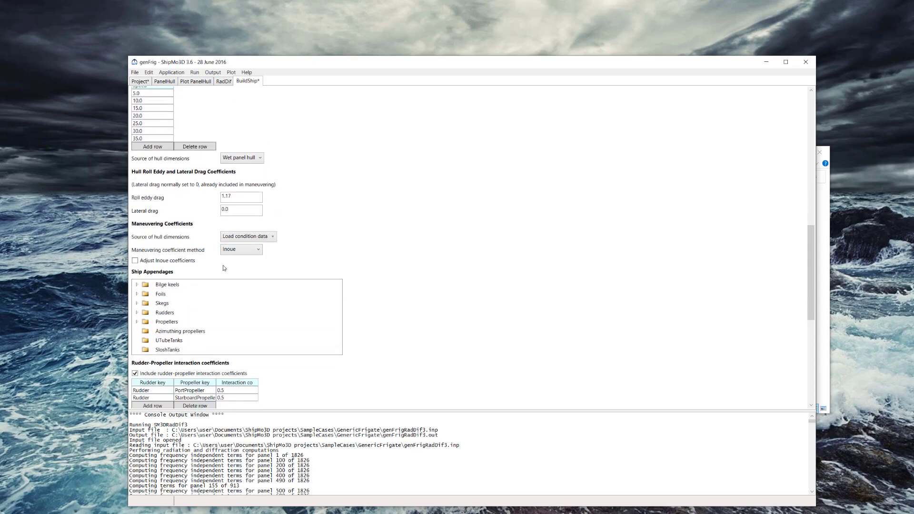
- Expand the bilge keels and foils among the ship appendages and review the rudder-propeller interaction and propeller RPM evaluation settings
{"action": "left_click", "coordinate": [143, 268]}
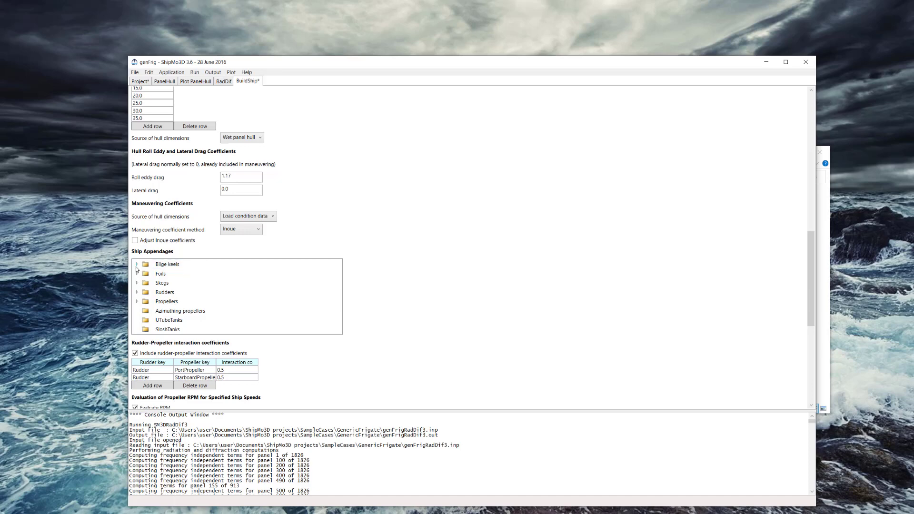
{"action": "left_click", "coordinate": [138, 264]}
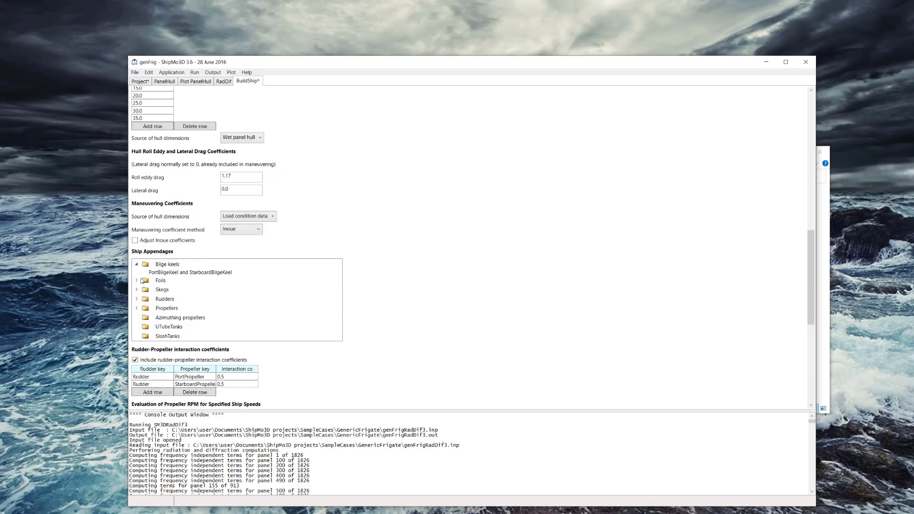
{"action": "left_click", "coordinate": [137, 281]}
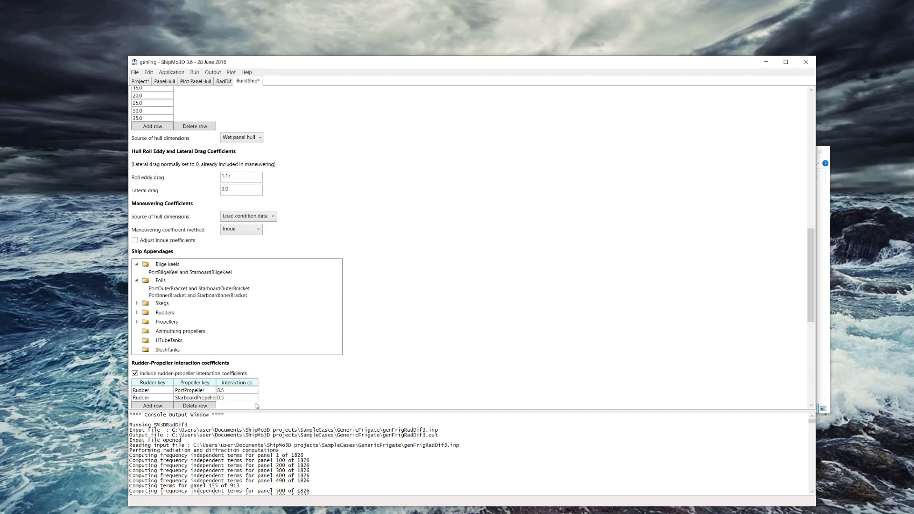
{"action": "scroll", "coordinate": [297, 388], "scroll_direction": "down", "scroll_amount": 2}
{"action": "scroll", "coordinate": [297, 367], "scroll_direction": "down", "scroll_amount": 7}
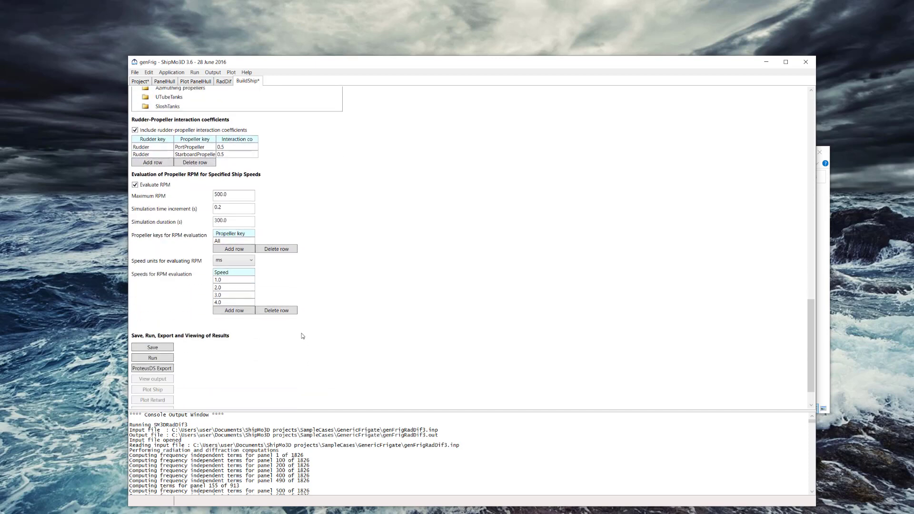
{"action": "scroll", "coordinate": [306, 285], "scroll_direction": "up", "scroll_amount": 7}
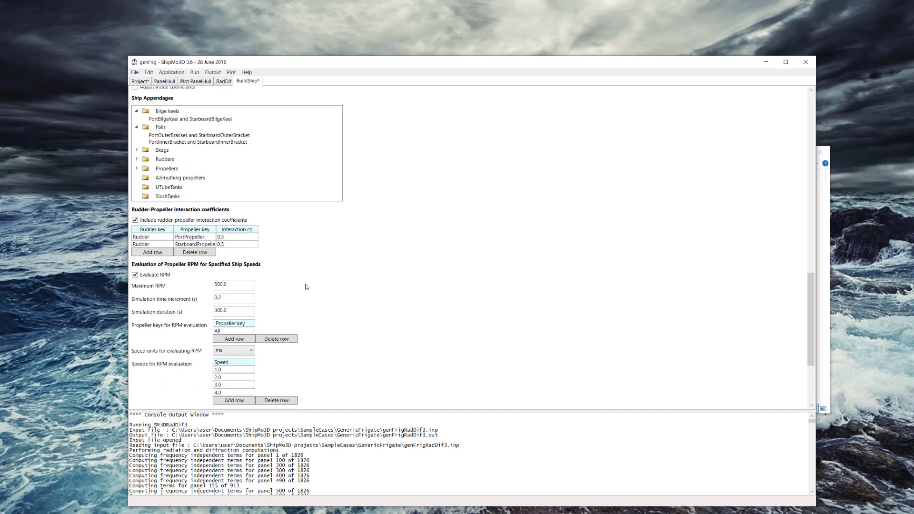
{"action": "scroll", "coordinate": [434, 235], "scroll_direction": "up", "scroll_amount": 11}
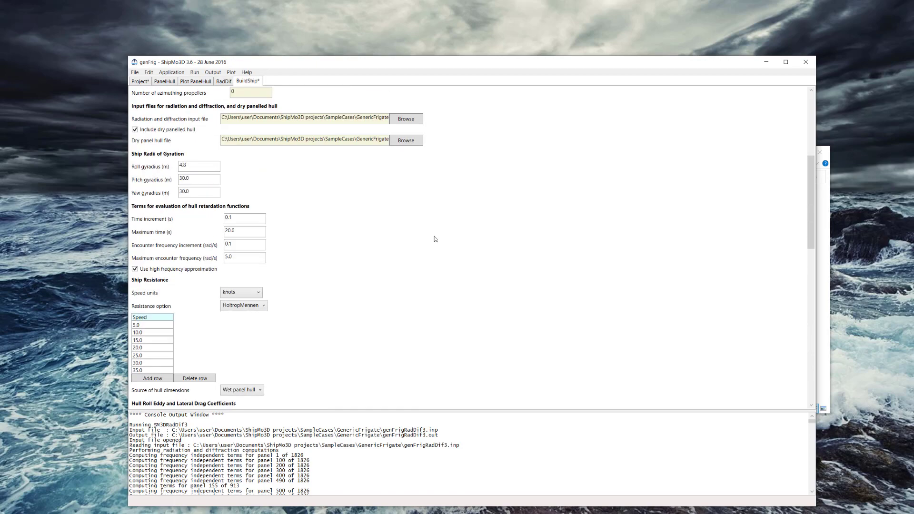
- Save the BuildShip data and run the BuildShip analysis with the existing parameters, acknowledging its completion
{"action": "scroll", "coordinate": [374, 279], "scroll_direction": "down", "scroll_amount": 4}
{"action": "scroll", "coordinate": [375, 279], "scroll_direction": "down", "scroll_amount": 5}
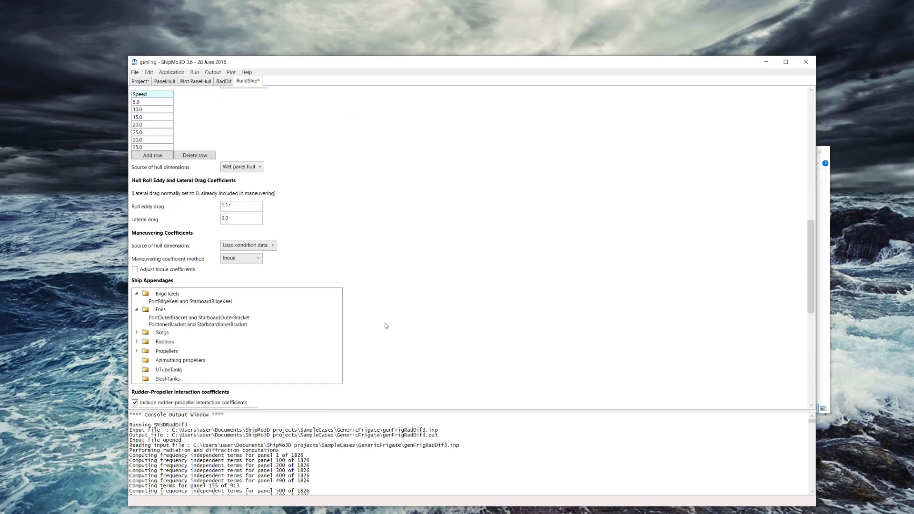
{"action": "scroll", "coordinate": [383, 323], "scroll_direction": "down", "scroll_amount": 10}
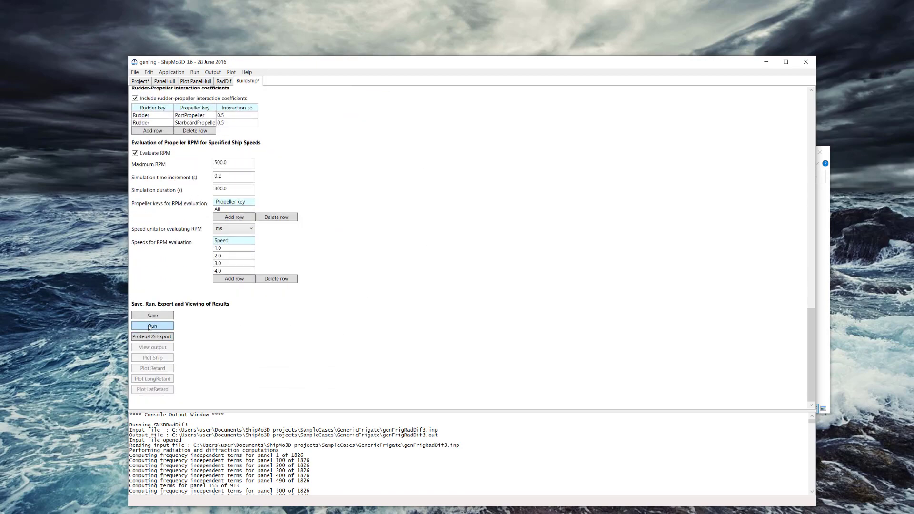
{"action": "left_click", "coordinate": [151, 317]}
{"action": "left_click", "coordinate": [154, 327]}
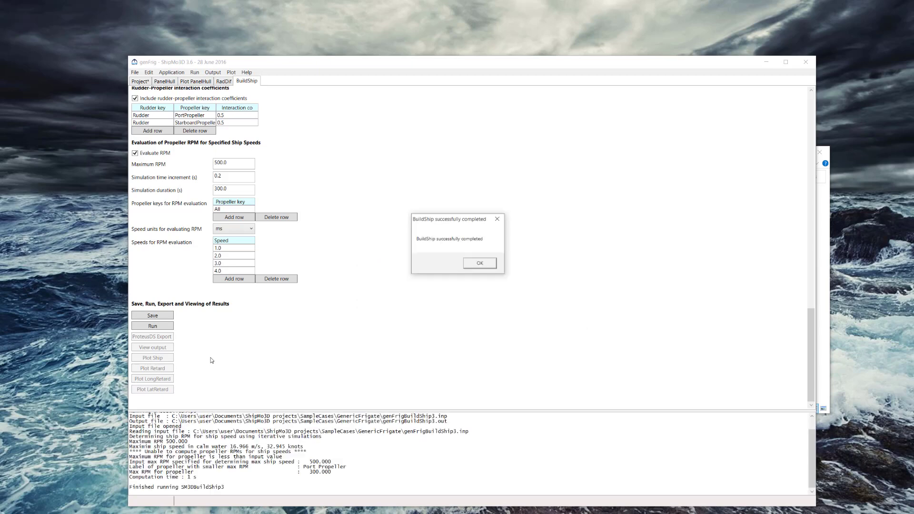
{"action": "left_click", "coordinate": [479, 265]}
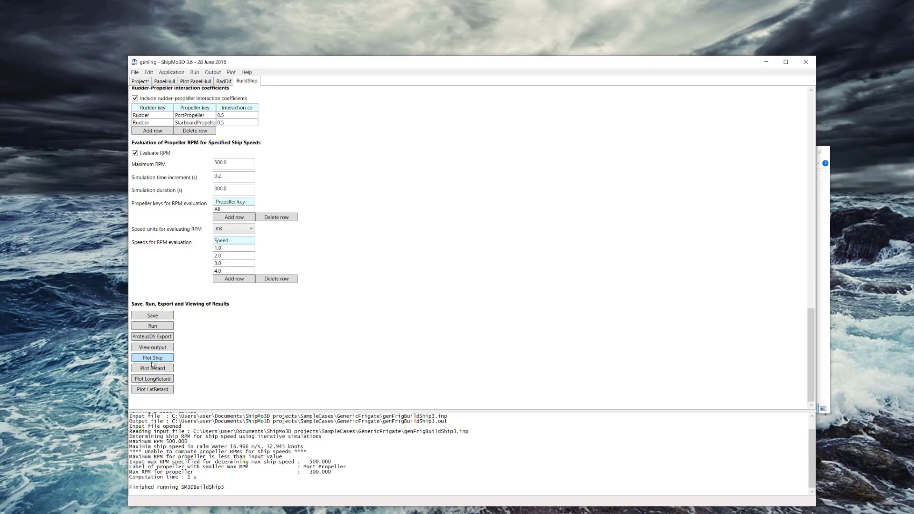
- Plot the built ship and turn the camera to a vertical position of -39 and a horizontal position of -63 degrees
{"action": "left_click", "coordinate": [154, 362]}
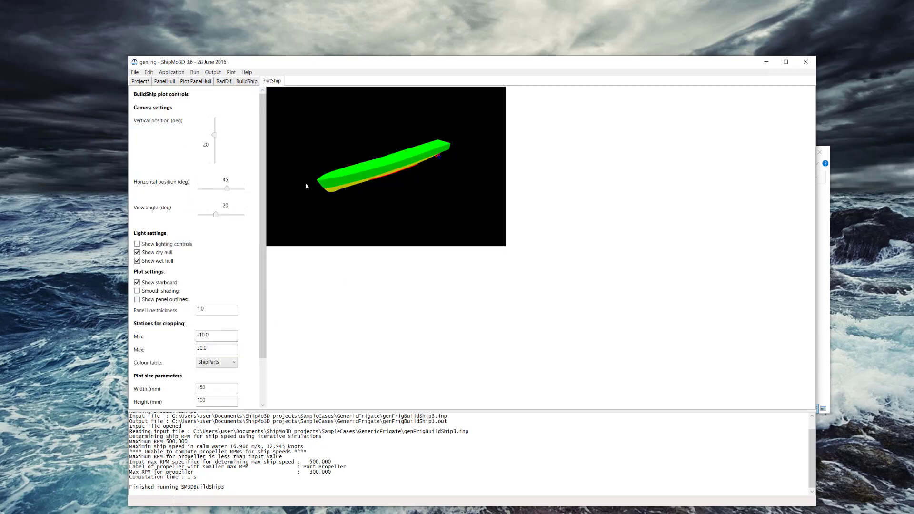
{"action": "left_click_drag", "start_coordinate": [217, 139], "coordinate": [203, 152]}
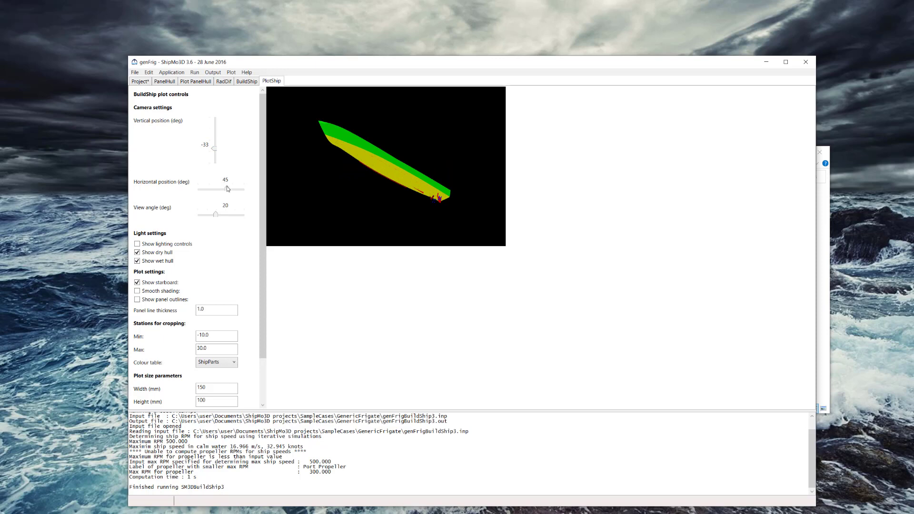
{"action": "left_click_drag", "start_coordinate": [227, 189], "coordinate": [213, 187]}
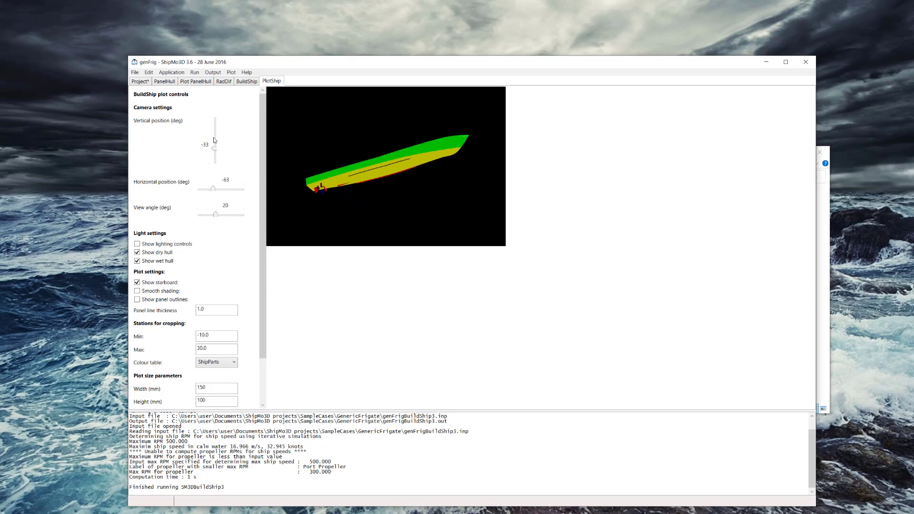
{"action": "left_click_drag", "start_coordinate": [213, 149], "coordinate": [215, 154]}
- Show the panel outlines on the ship plot and set the camera to vertical -35, horizontal 56 and view angle 17 degrees
{"action": "scroll", "coordinate": [216, 153], "scroll_direction": "down", "scroll_amount": 3}
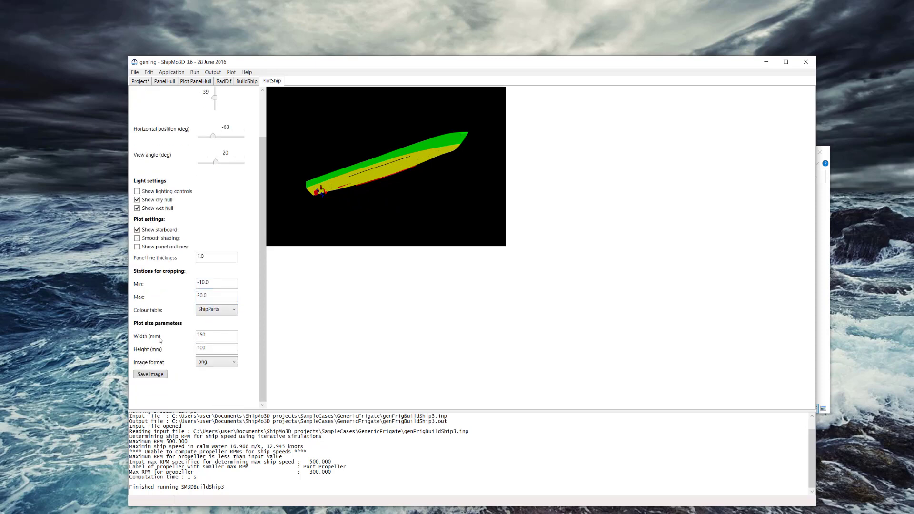
{"action": "left_click", "coordinate": [154, 248]}
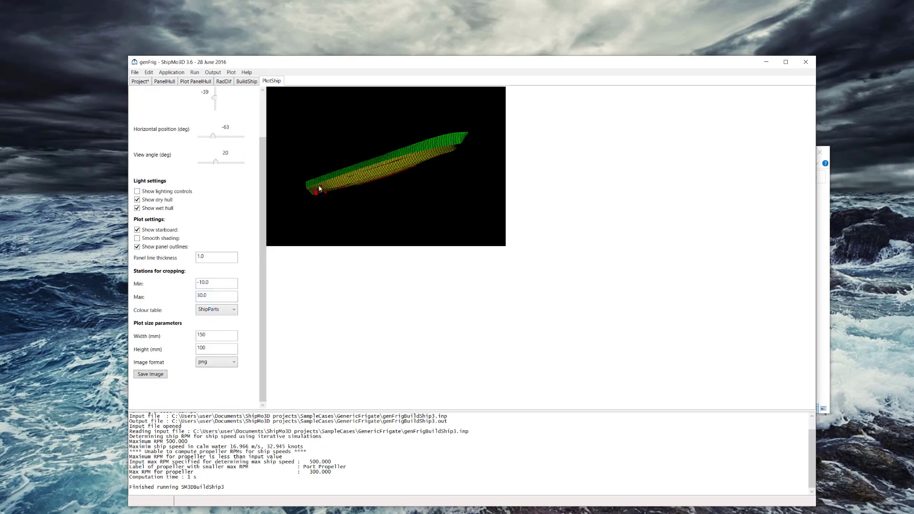
{"action": "left_click_drag", "start_coordinate": [214, 137], "coordinate": [229, 139]}
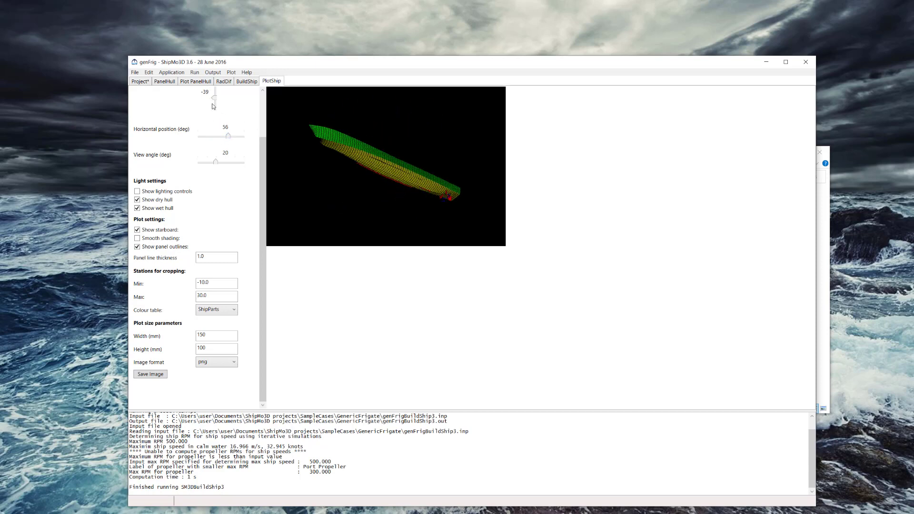
{"action": "left_click_drag", "start_coordinate": [215, 98], "coordinate": [215, 121]}
{"action": "left_click_drag", "start_coordinate": [215, 187], "coordinate": [206, 184]}
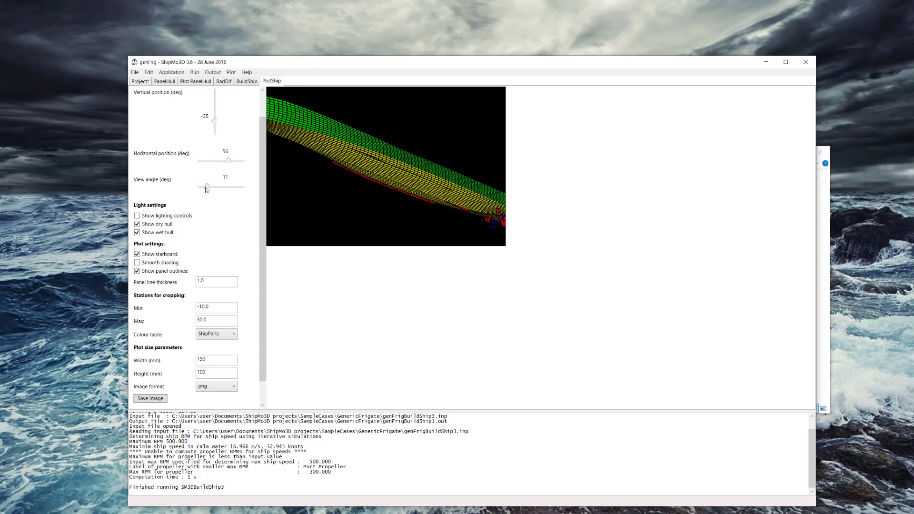
{"action": "left_click_drag", "start_coordinate": [206, 190], "coordinate": [213, 189]}
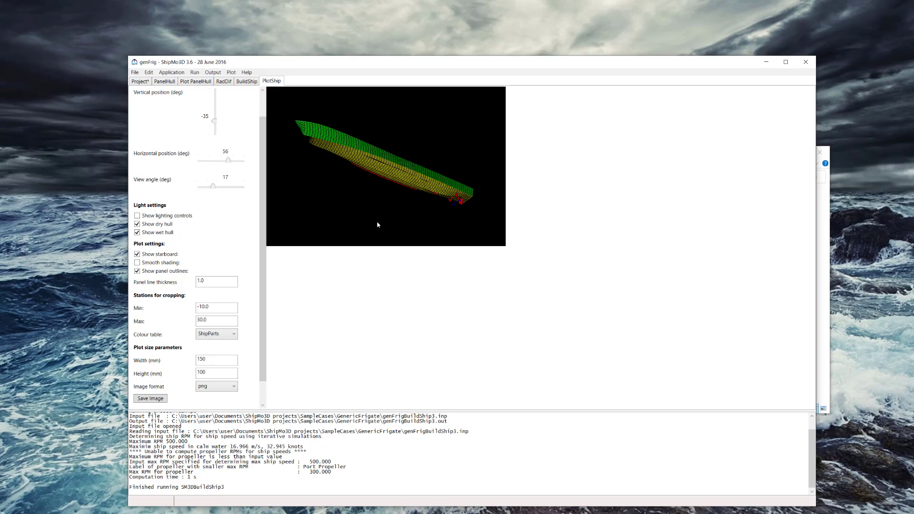
- Save the current genFrig data while the ship plot is open
{"action": "left_click", "coordinate": [136, 73]}
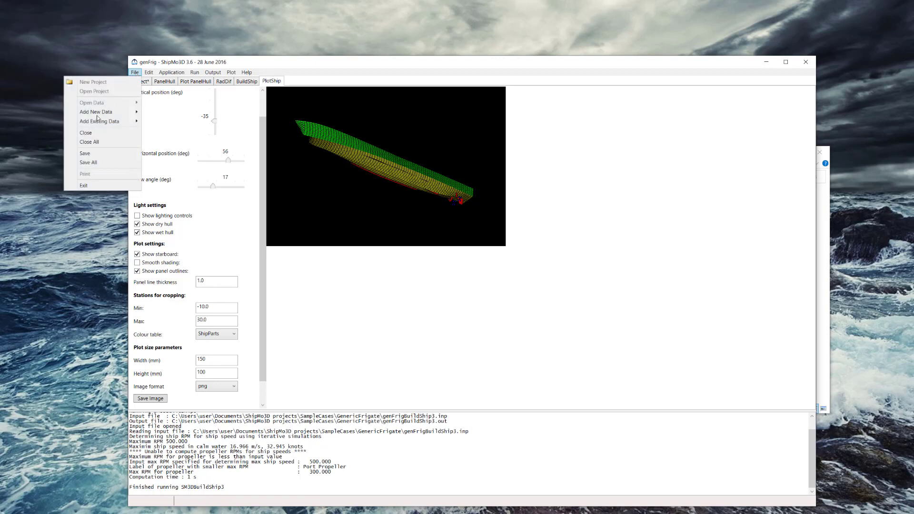
{"action": "left_click", "coordinate": [85, 153]}
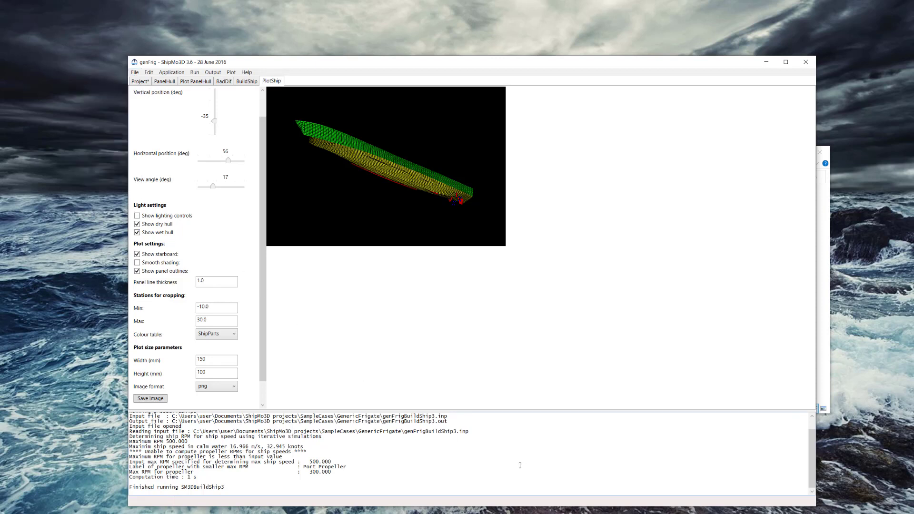